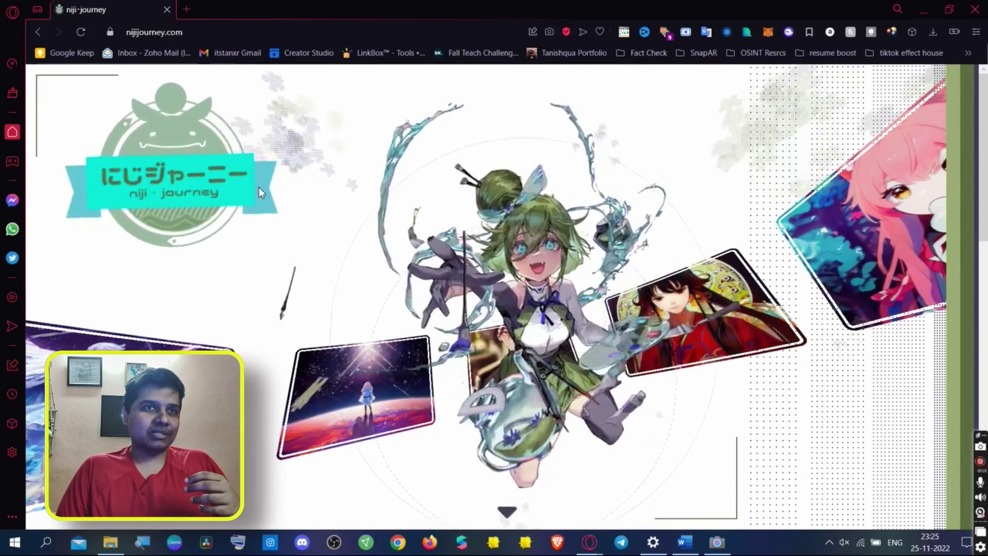
# - Look through the niji·journey homepage down to its footer and return to its beginning
pyautogui.scroll(-5, 267, 198)
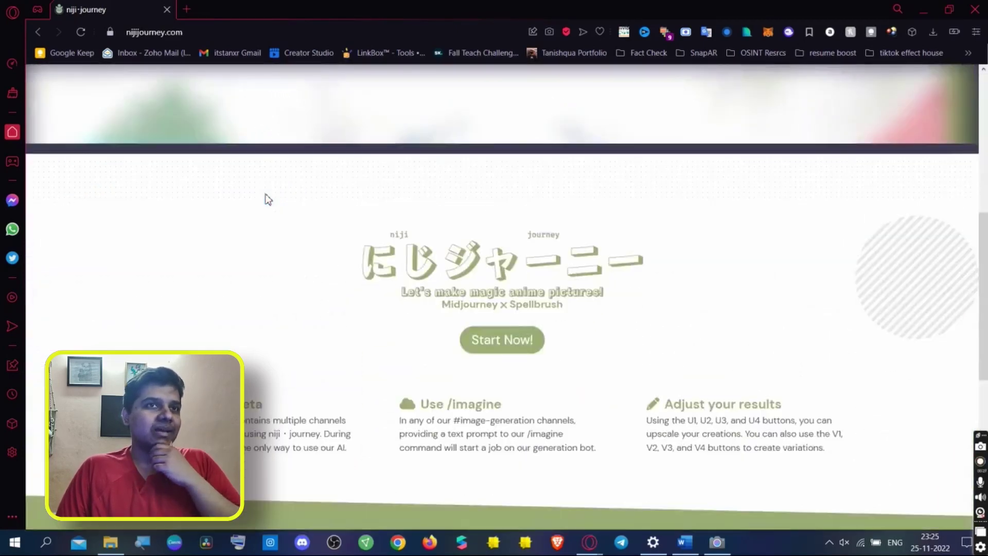
pyautogui.scroll(-2, 267, 198)
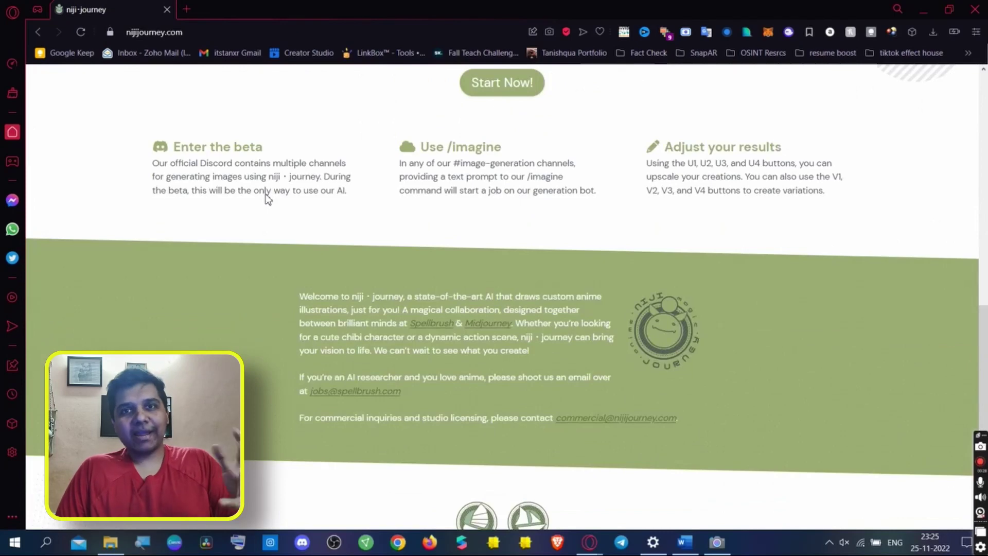
pyautogui.scroll(-2, 267, 198)
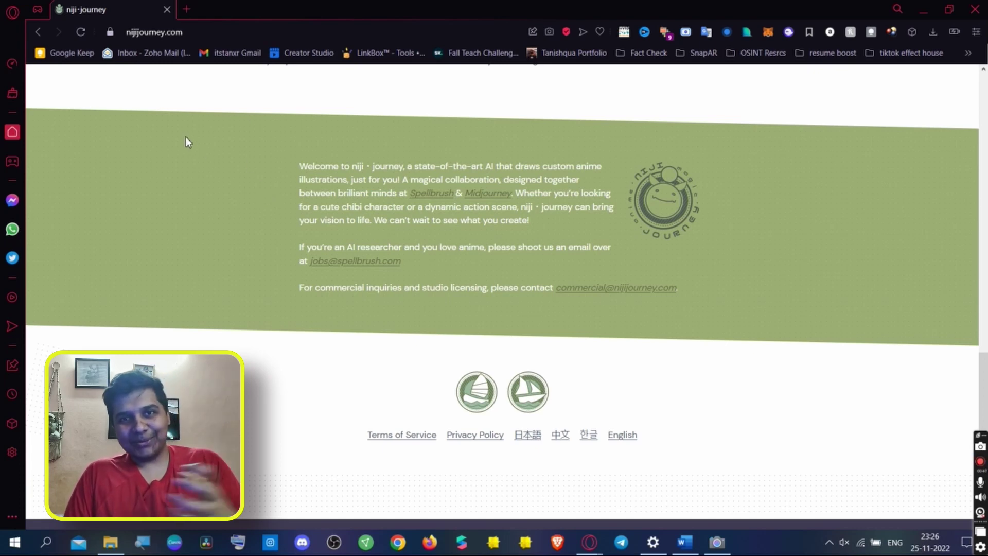
pyautogui.press('Home')
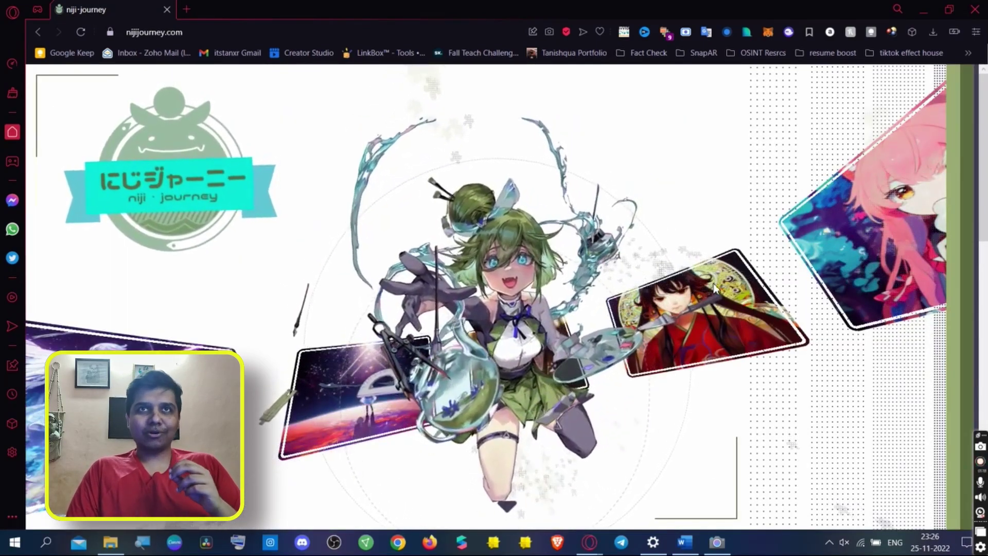
# - Switch to Discord and open the English image-generation channel of the niji·journey server
pyautogui.press('super+d')
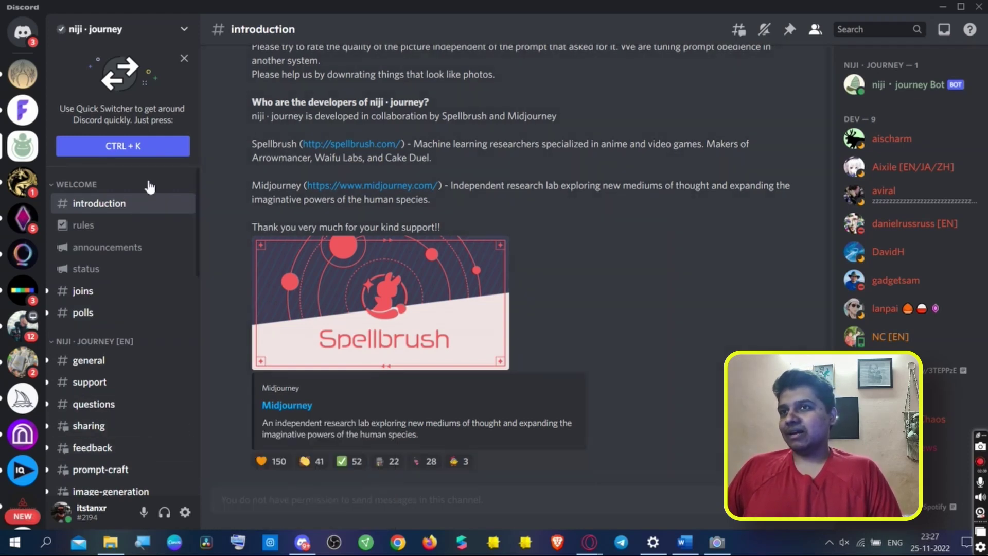
pyautogui.scroll(-3, 149, 389)
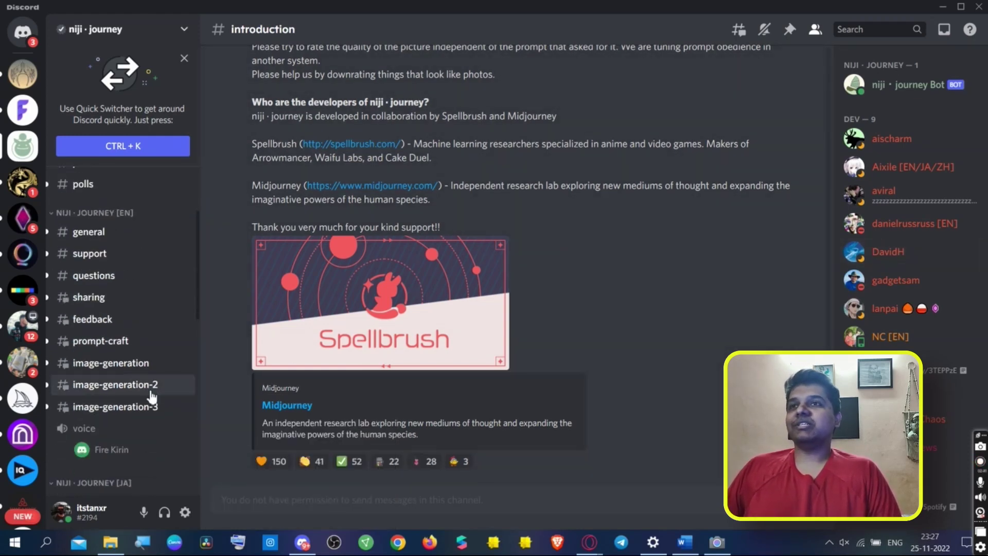
pyautogui.click(128, 372)
# - Browse the images other members generated in the image-generation channel, enlarging ones of interest
pyautogui.scroll(-10, 126, 360)
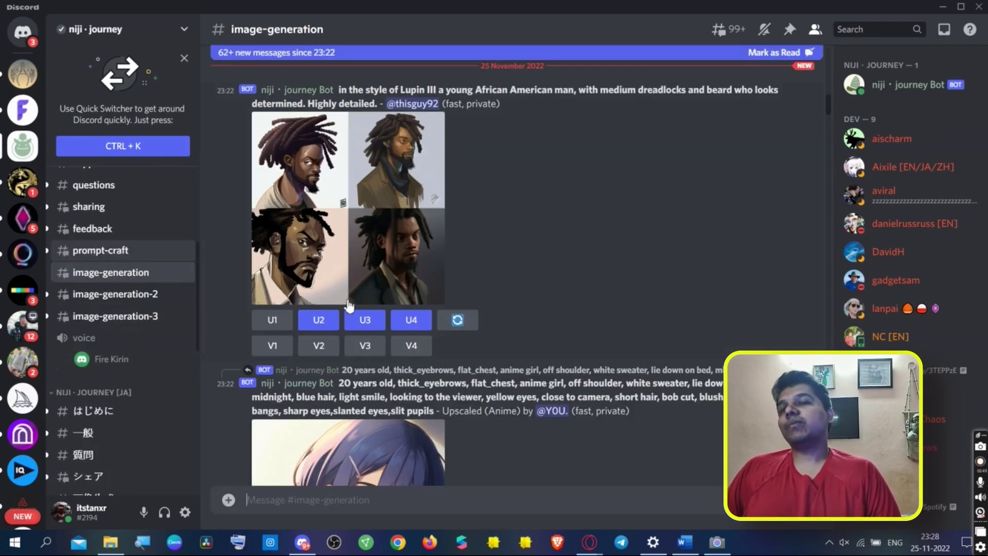
pyautogui.scroll(-5, 402, 277)
pyautogui.scroll(-15, 400, 270)
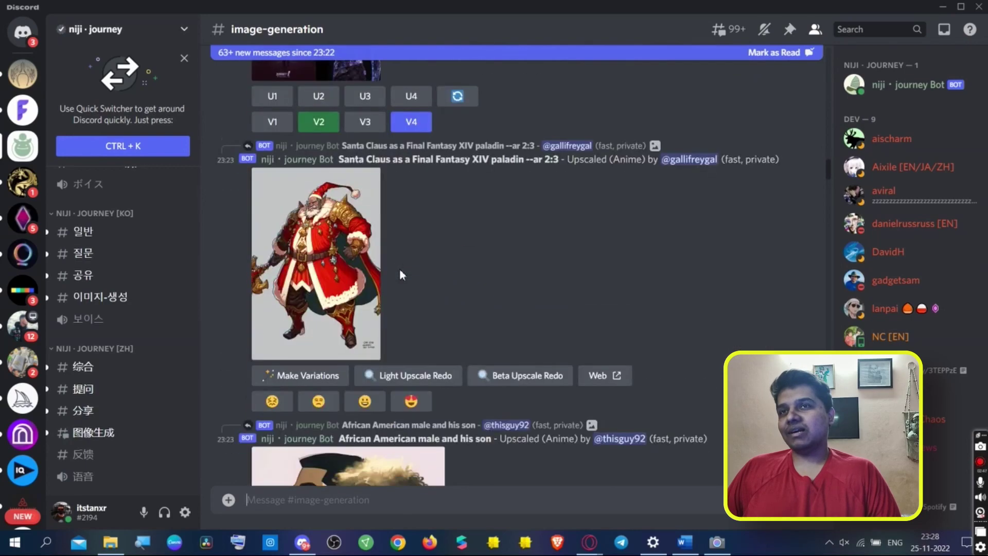
pyautogui.scroll(-8, 400, 270)
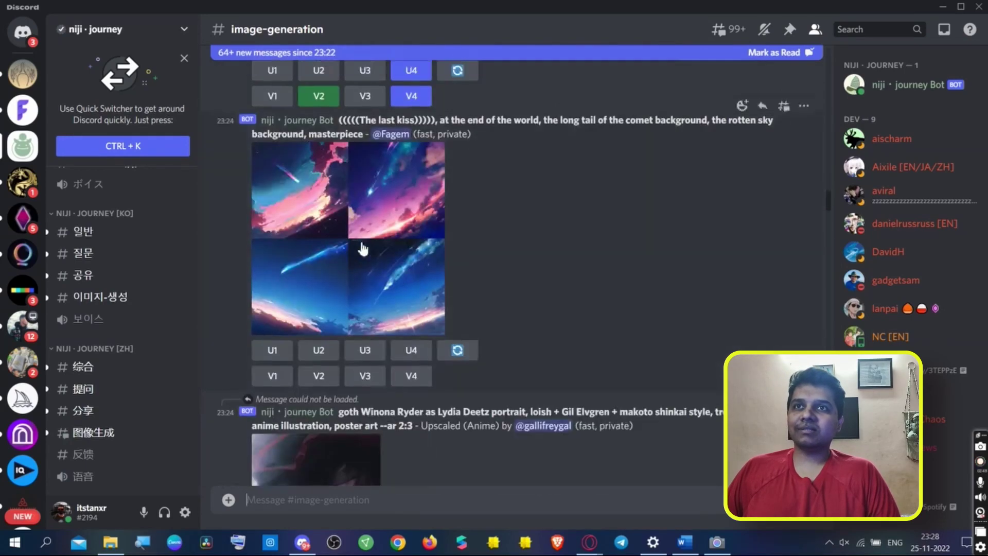
pyautogui.click(317, 289)
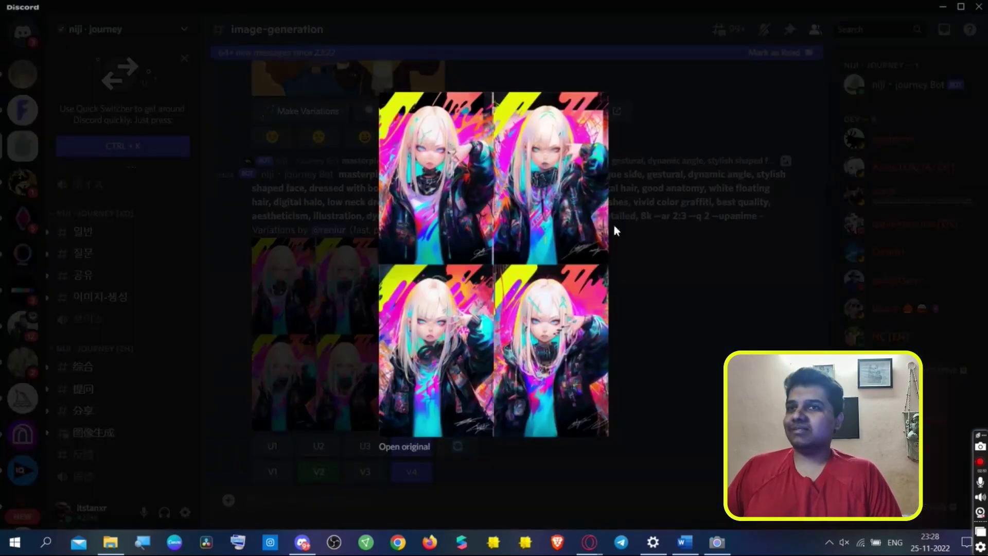
pyautogui.click(705, 324)
pyautogui.scroll(-7, 369, 244)
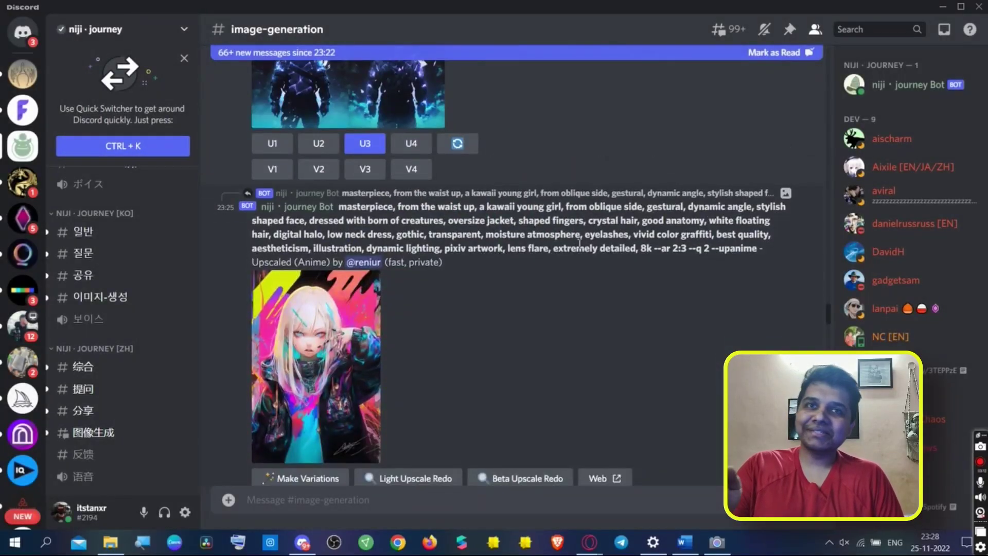
pyautogui.click(369, 244)
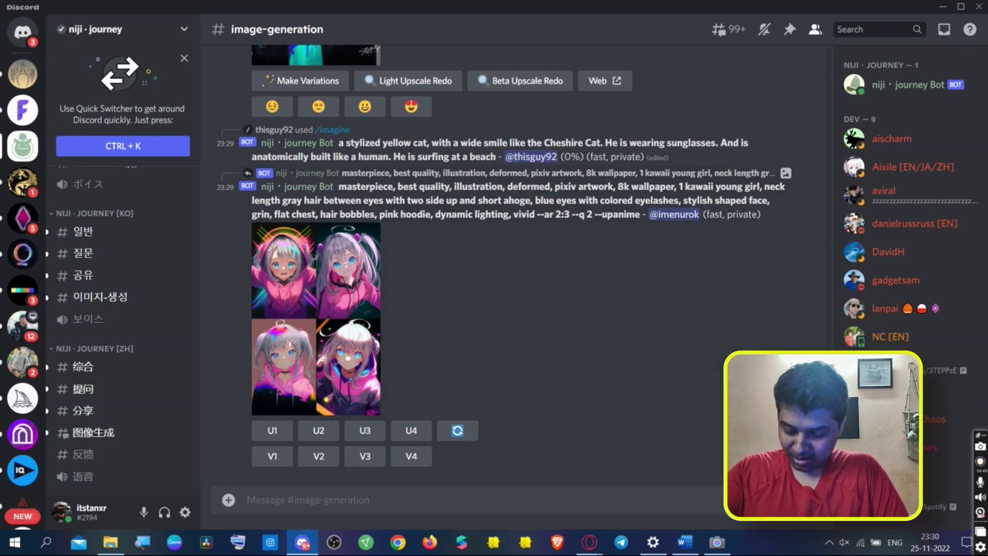
# - Check the Google results for "yuri plisetsky and otabek" in the browser and return to Discord
pyautogui.moveTo(716, 546)
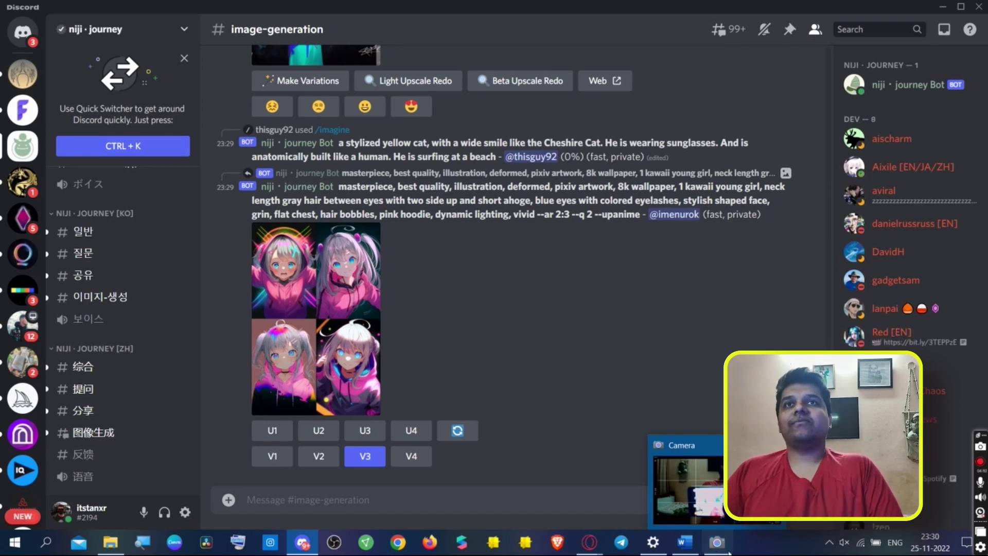
pyautogui.hotkey('alt', 'Tab')
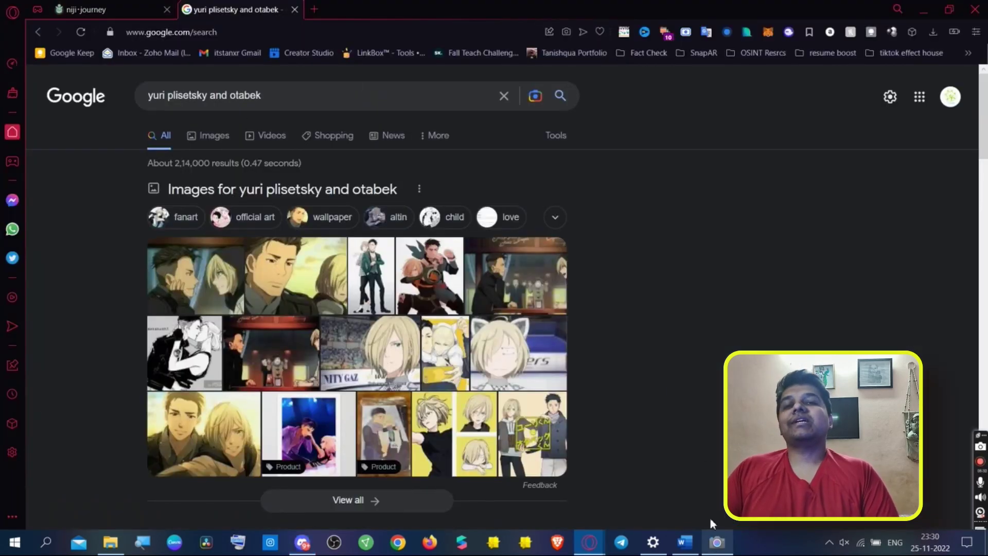
pyautogui.click(303, 542)
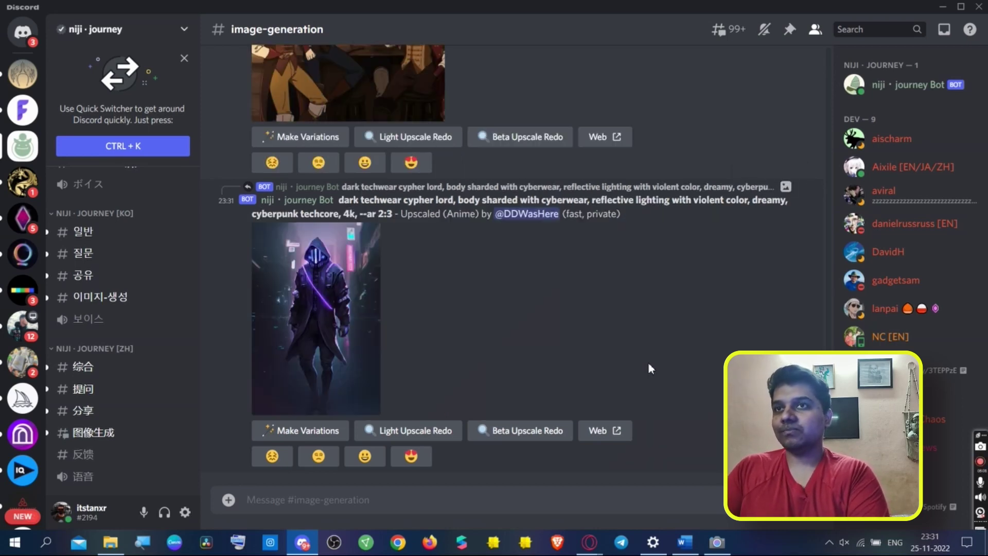
# - Start an /imagine command in the image-generation channel with the prompt "plisetsky and otabek altin"
pyautogui.write('/imagine')
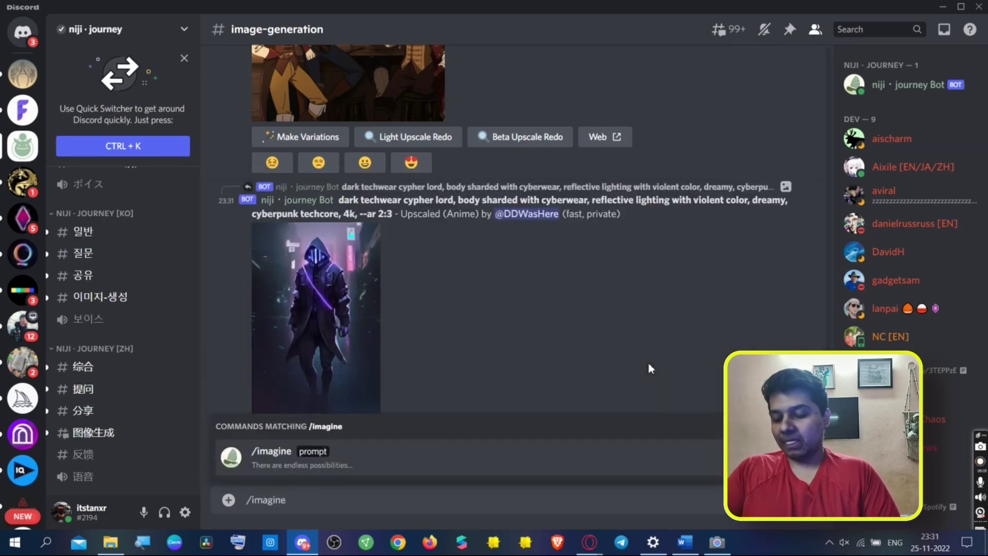
pyautogui.click(329, 454)
pyautogui.write('plisetk')
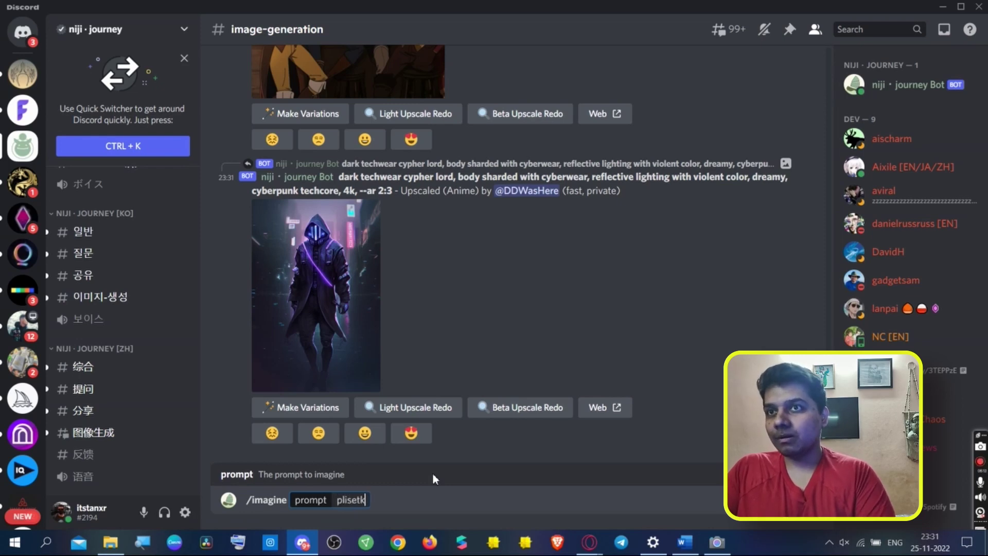
pyautogui.press('BackSpace')
pyautogui.write('sky')
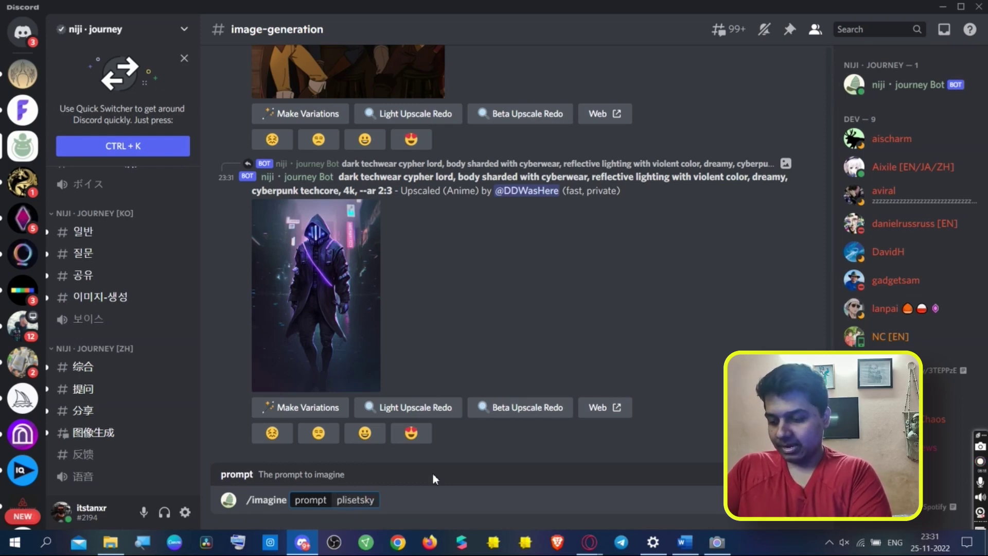
pyautogui.write(' an')
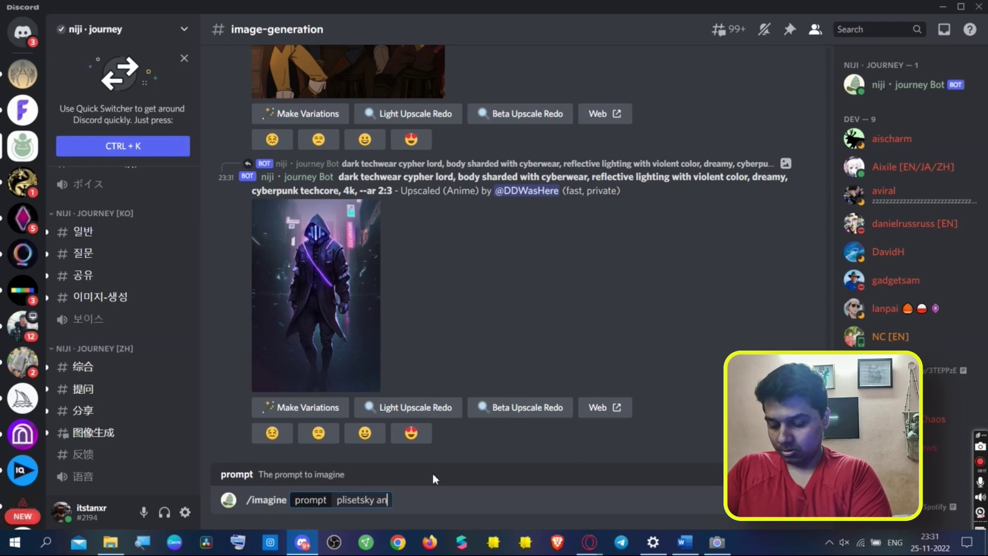
pyautogui.write('d otabek')
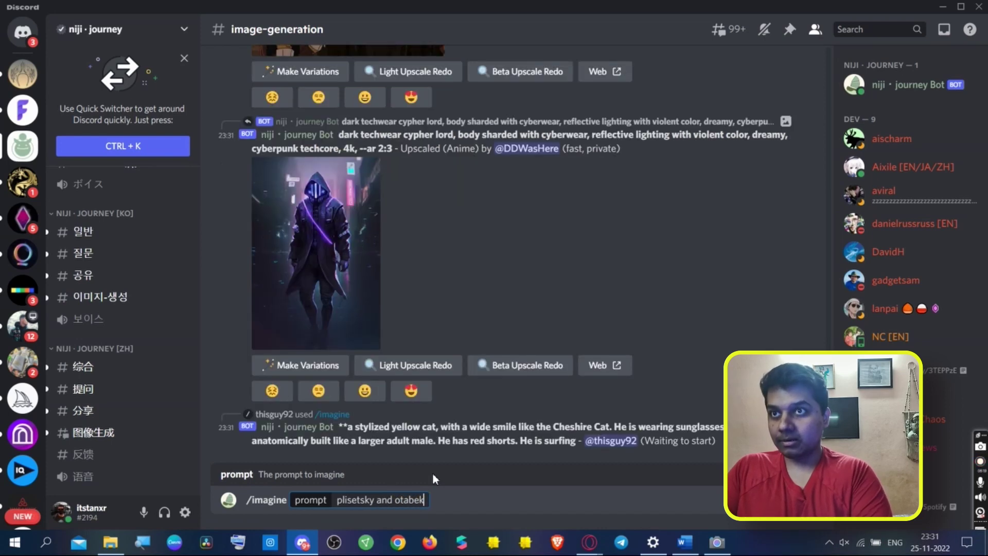
pyautogui.write(' altin')
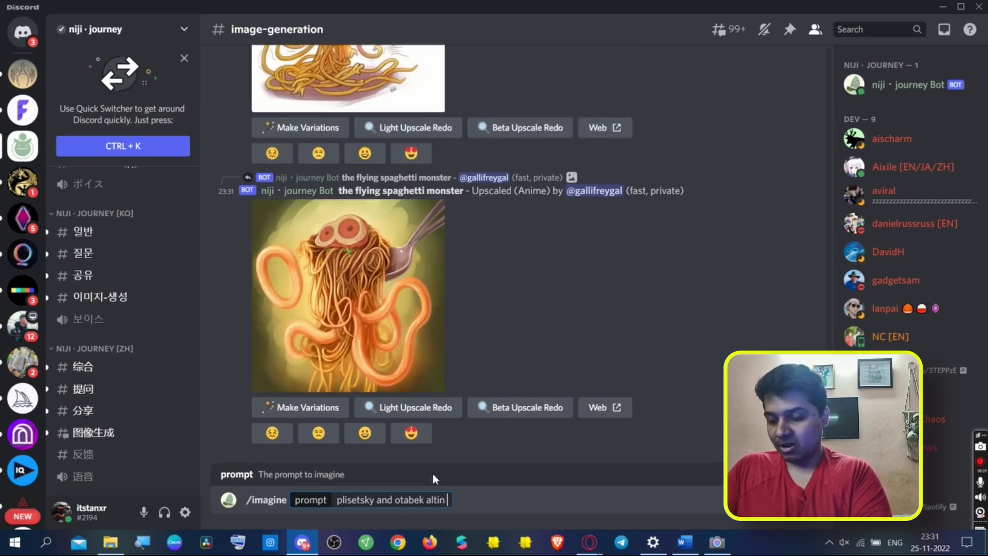
# - Extend the prompt with "cooking lunch together, wide view, vibrant colours, detailed, cute, lovely," and submit it
pyautogui.write('cooking lunch toge')
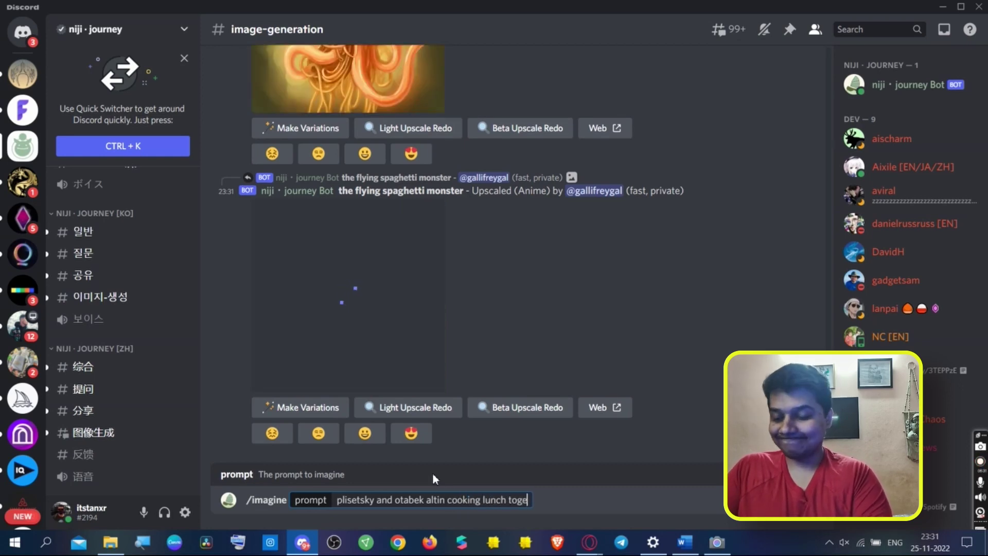
pyautogui.write('ther, w')
pyautogui.press('BackSpace')
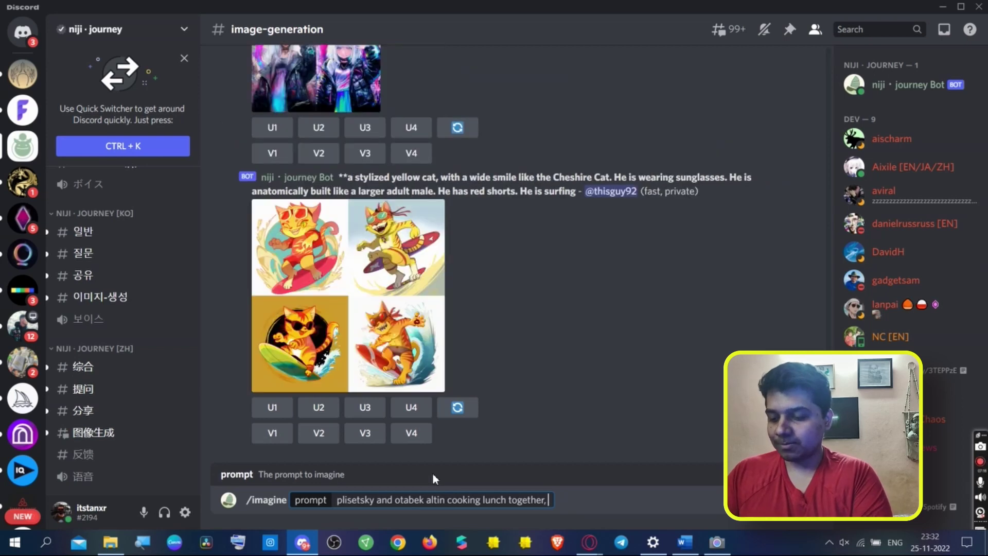
pyautogui.write('wide view, vibrant c')
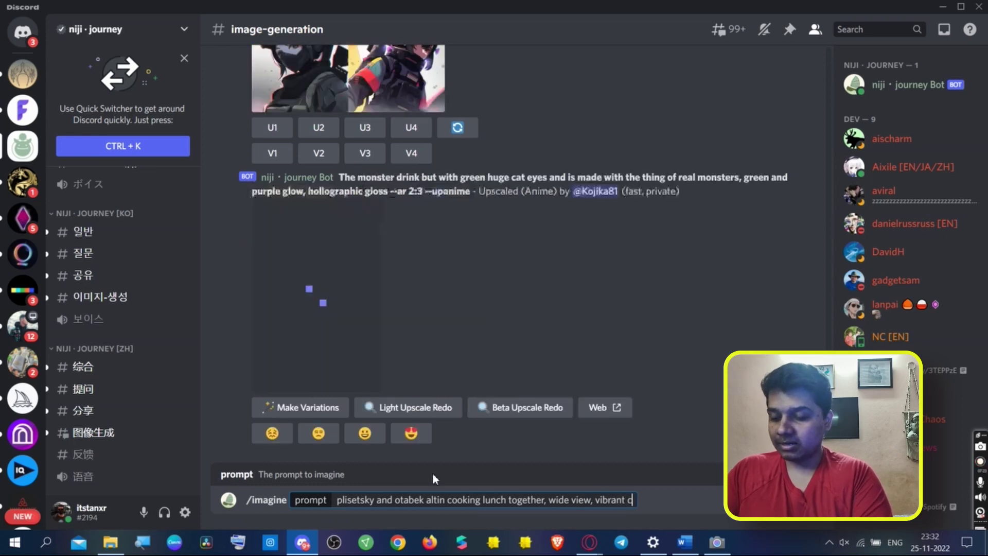
pyautogui.write('olours, detailed, cute,')
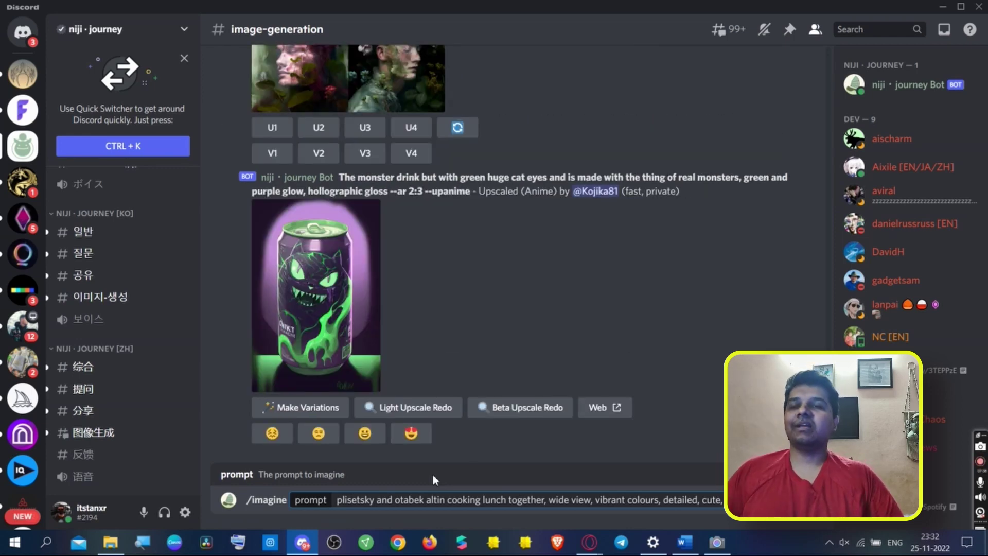
pyautogui.press('Return')
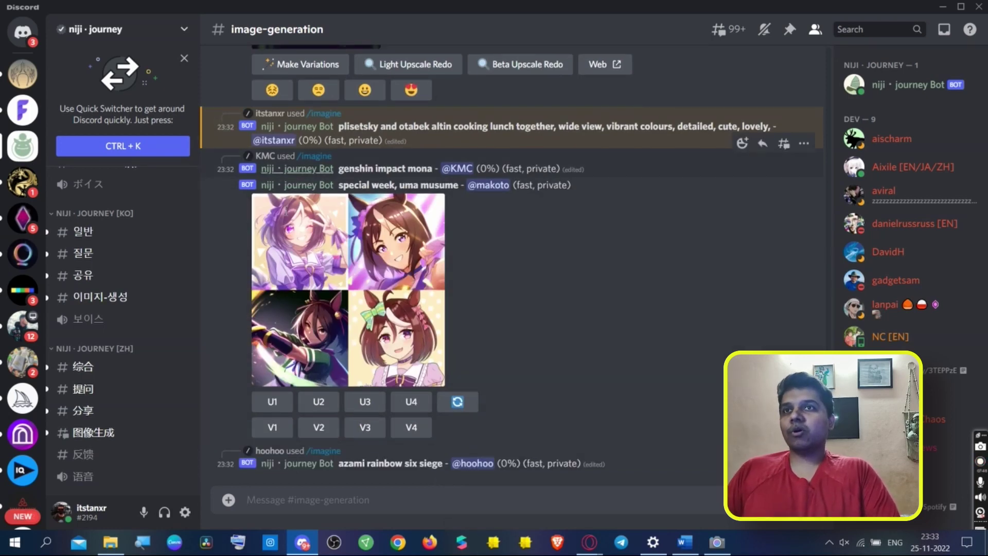
# - Look over the channel's results with their upscale and variation options, and view the generated cooking-scene grid enlarged
pyautogui.scroll(10, 402, 288)
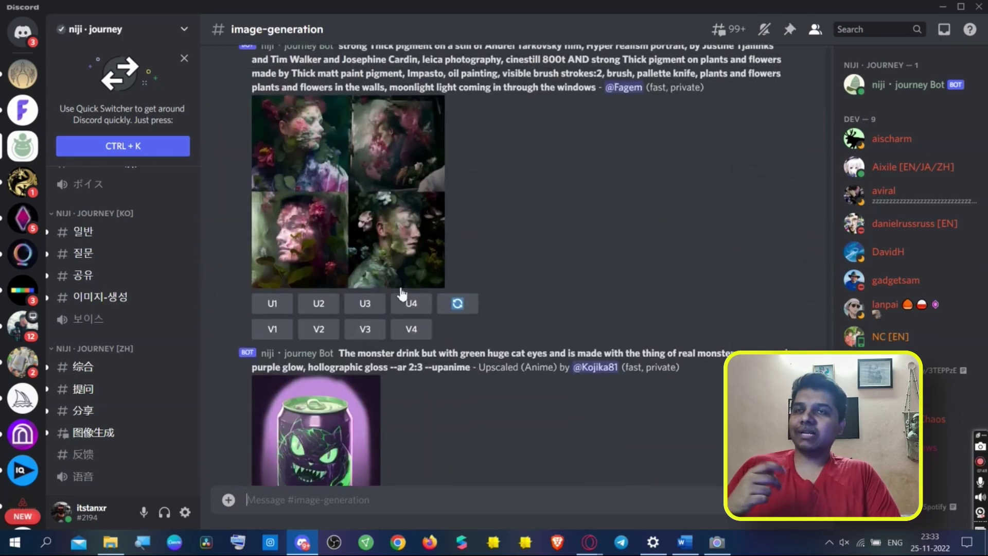
pyautogui.scroll(-5, 402, 291)
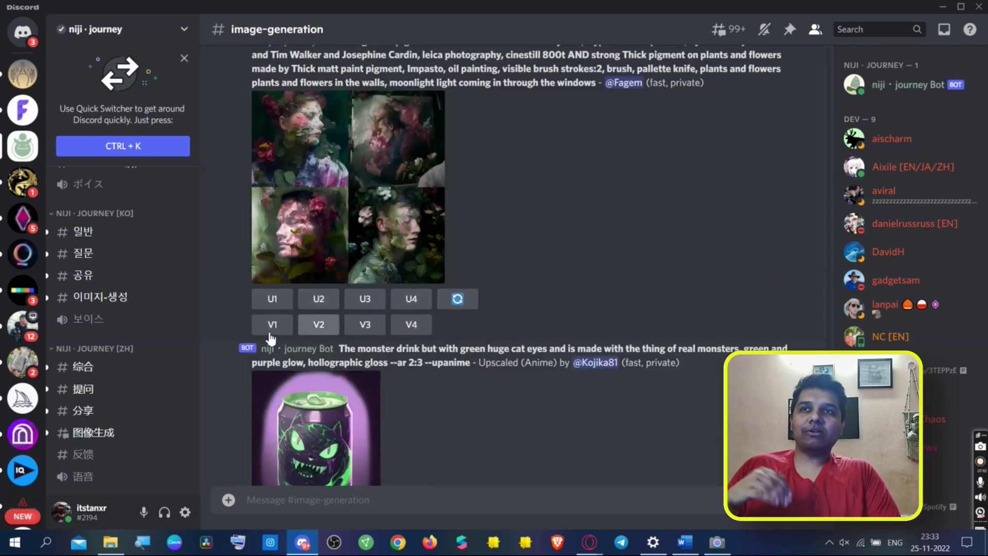
pyautogui.click(316, 299)
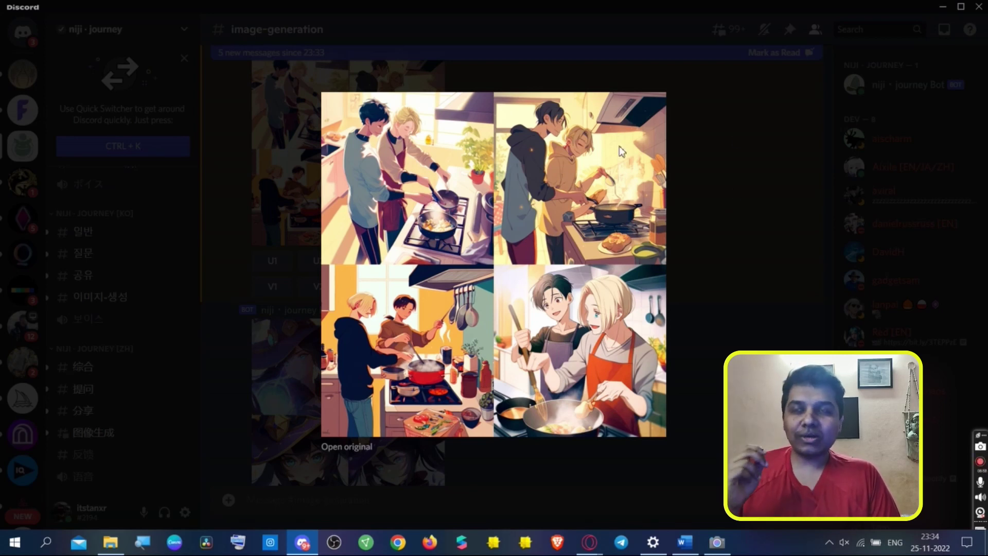
pyautogui.click(705, 212)
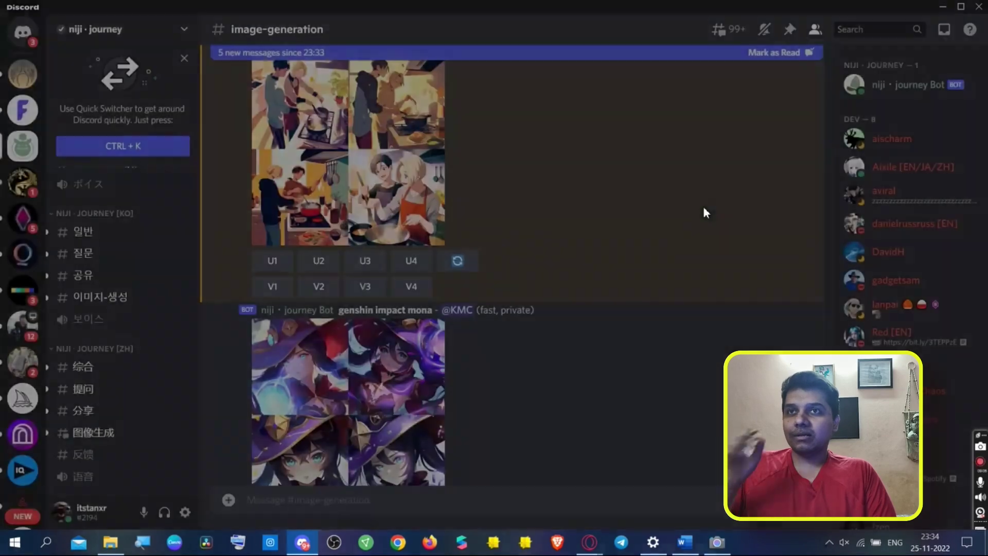
# - Inspect the four cooking-scene images enlarged once more and upscale the first one (U1)
pyautogui.scroll(3, 350, 222)
pyautogui.click(350, 245)
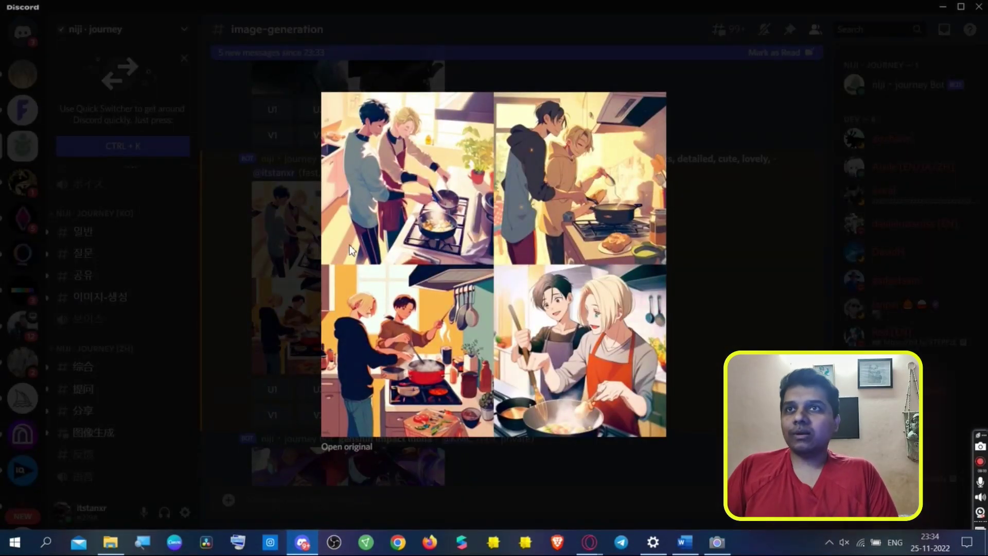
pyautogui.click(683, 188)
pyautogui.click(273, 391)
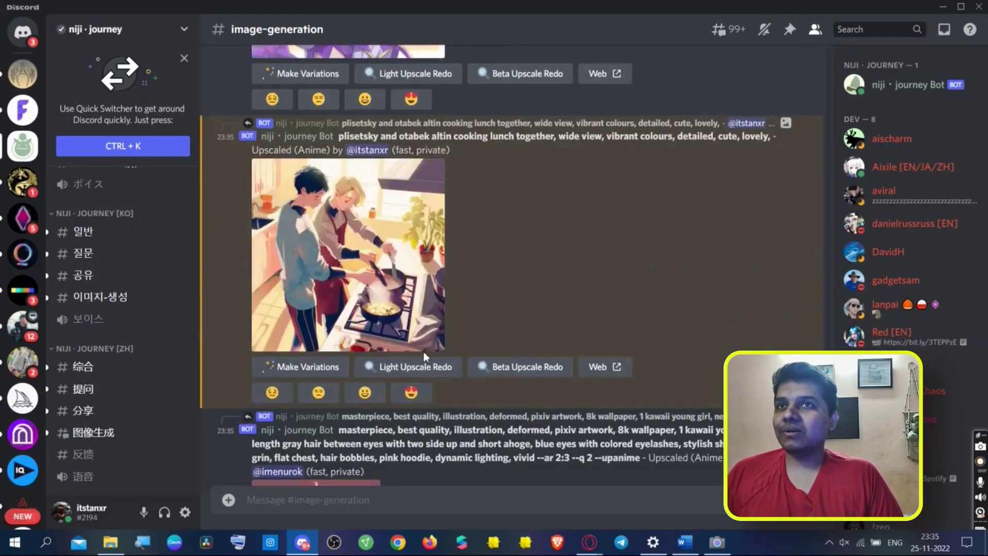
# - Open the original of the upscaled cooking image in the browser, zoom in and back out to inspect it
pyautogui.click(385, 241)
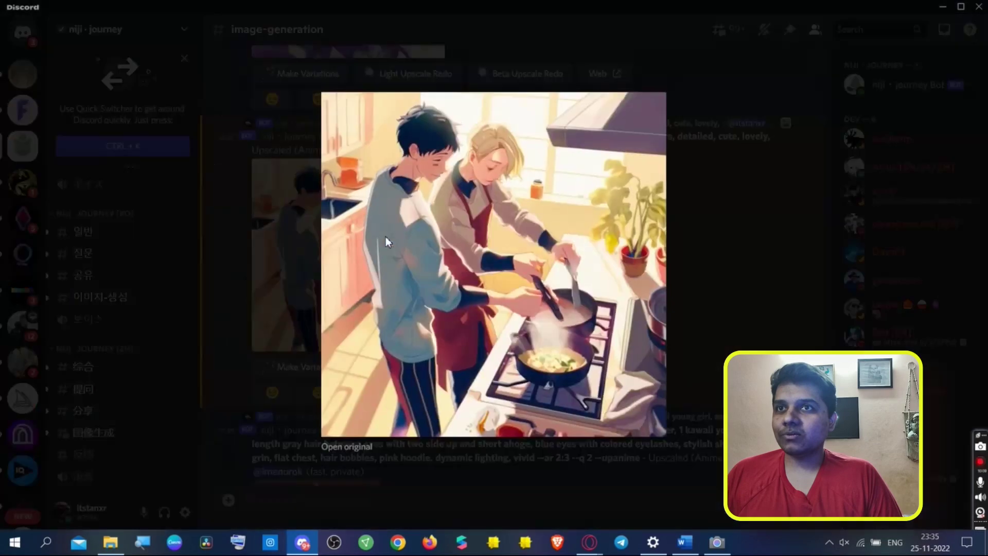
pyautogui.click(360, 448)
pyautogui.click(442, 191)
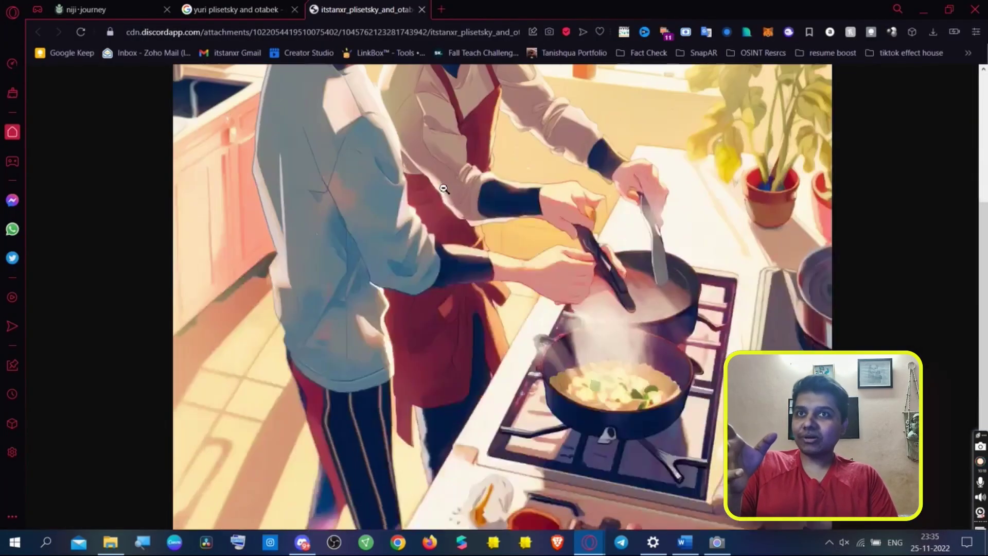
pyautogui.click(443, 189)
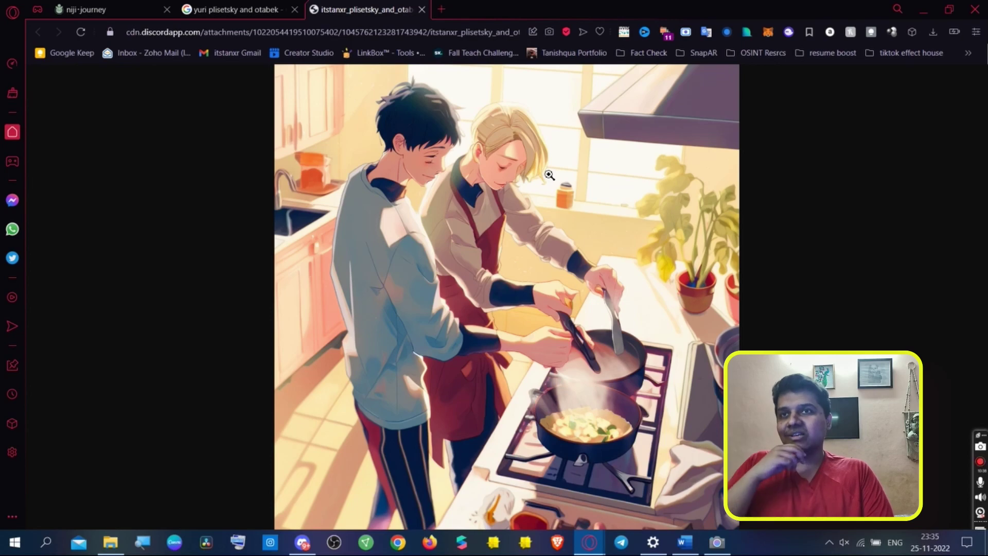
# - Switch to Discord and replace the mistyped /imagine prompt text with the copied prompt about plisetsky and otabek altin cooking lunch together
pyautogui.hotkey('alt', 'Tab')
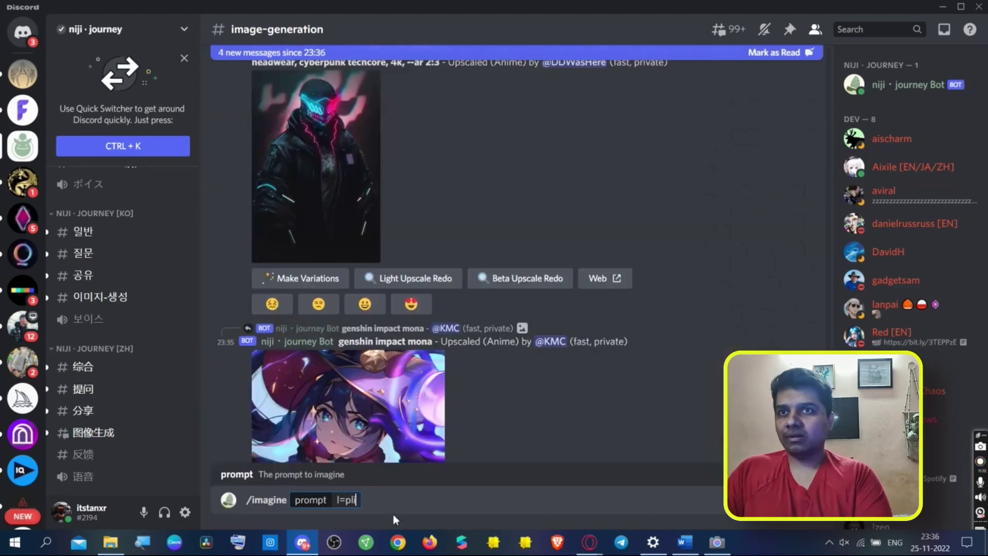
pyautogui.press('BackSpace')
pyautogui.press('BackSpace')
pyautogui.press('BackSpace')
pyautogui.press('BackSpace')
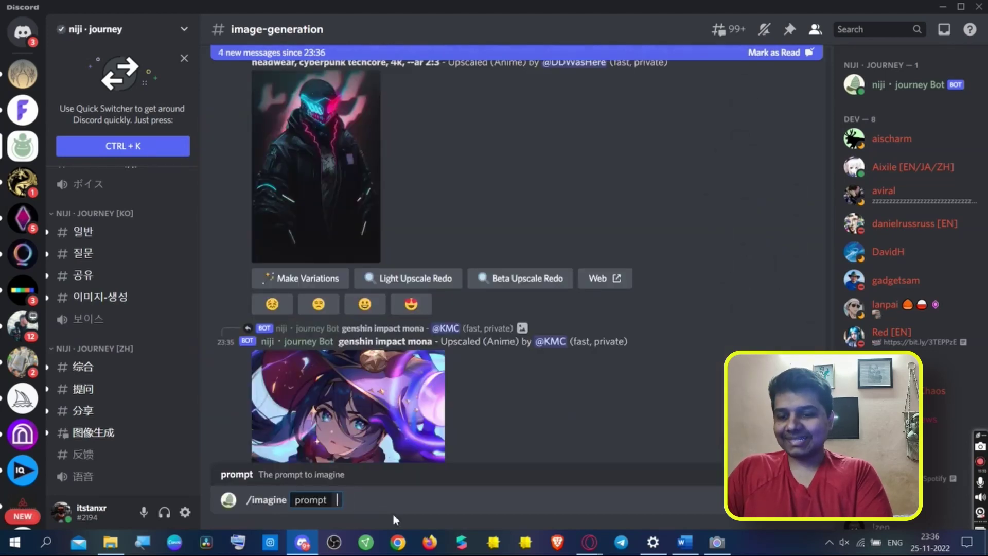
pyautogui.hotkey('ctrl', 'v')
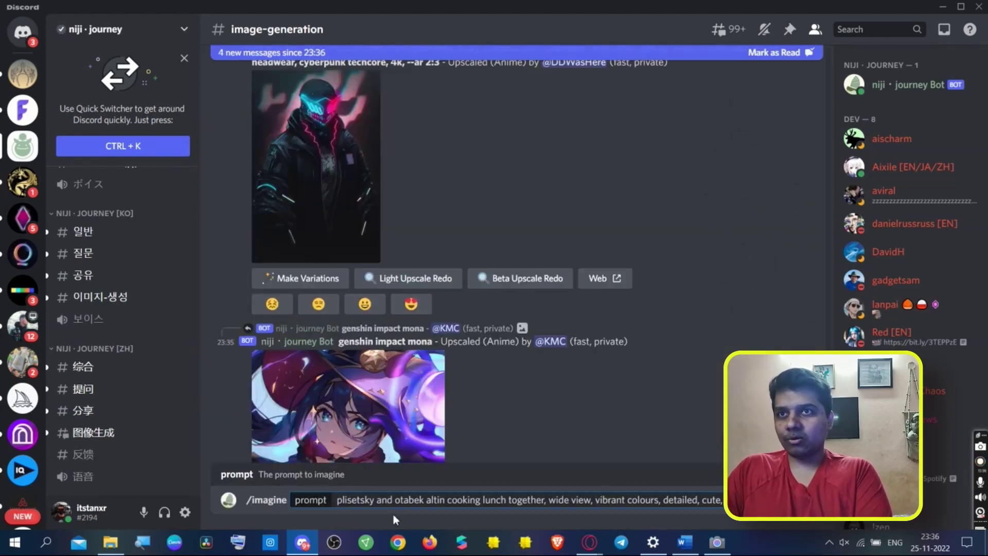
# - Replace "cooking lunch" with "watching TV" in the pasted prompt
pyautogui.hotkey('ctrl', 'Left')
pyautogui.hotkey('ctrl', 'Left')
pyautogui.hotkey('ctrl', 'Left')
pyautogui.hotkey('ctrl', 'Left')
pyautogui.hotkey('ctrl', 'Left')
pyautogui.hotkey('ctrl', 'Left')
pyautogui.press('Right')
pyautogui.press('Right')
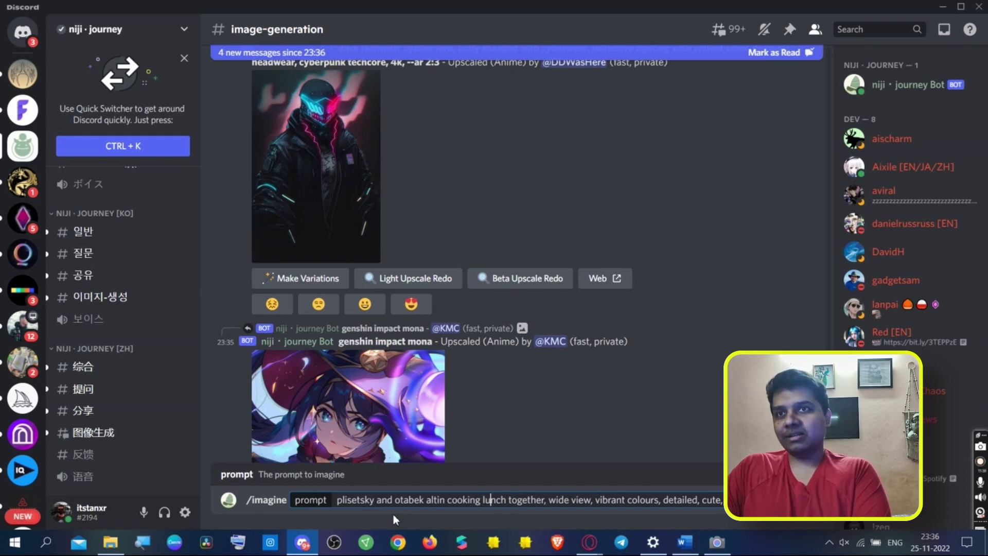
pyautogui.press('Right')
pyautogui.press('Right')
pyautogui.press('Right')
pyautogui.press('BackSpace')
pyautogui.press('BackSpace')
pyautogui.press('BackSpace')
pyautogui.press('BackSpace')
pyautogui.press('BackSpace')
pyautogui.press('BackSpace')
pyautogui.press('BackSpace')
pyautogui.press('BackSpace')
pyautogui.press('BackSpace')
pyautogui.press('BackSpace')
pyautogui.press('BackSpace')
pyautogui.press('BackSpace')
pyautogui.press('BackSpace')
pyautogui.write('watching ')
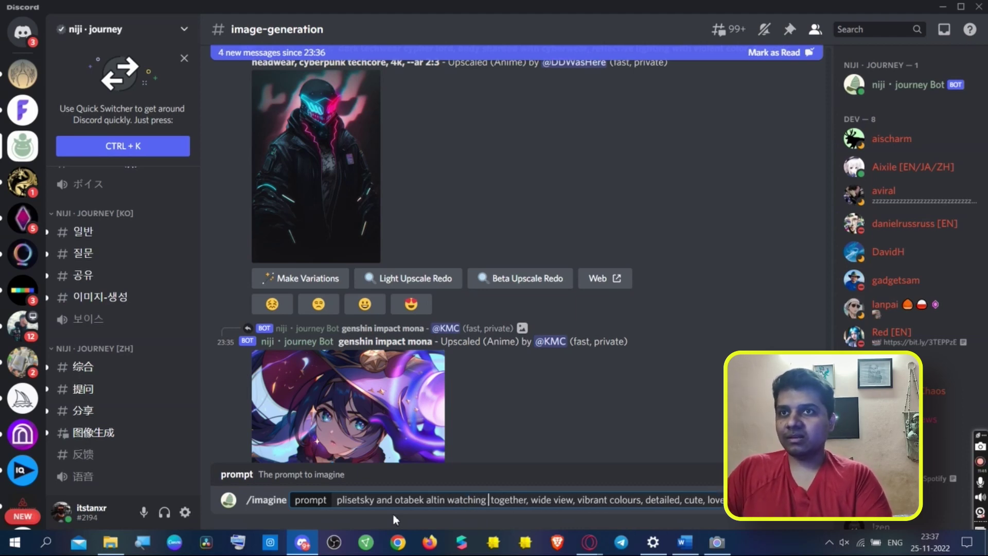
pyautogui.write('TV')
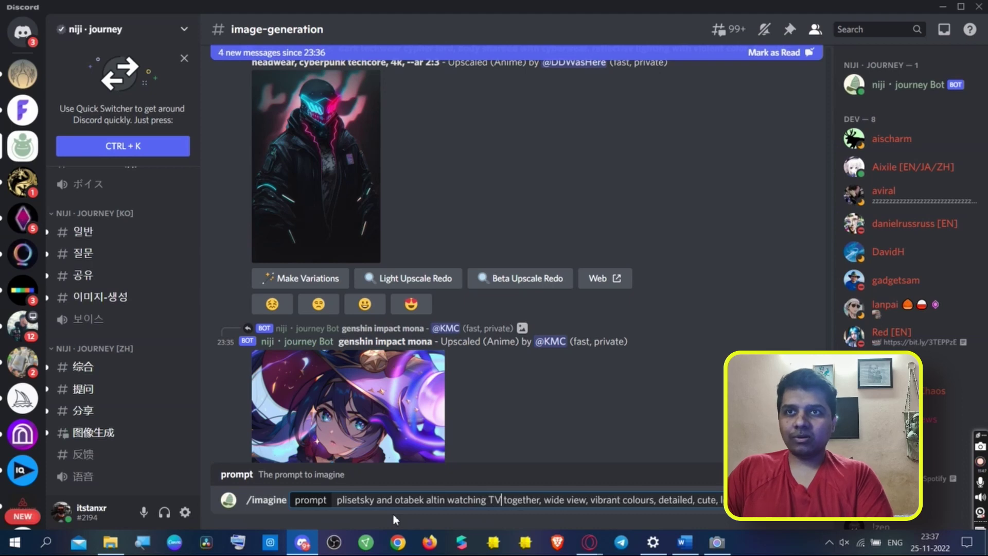
# - Insert "on the couch" after "together" in the prompt and move on towards the end of its text
pyautogui.press('Right')
pyautogui.press('Right')
pyautogui.press('Right')
pyautogui.press('Right')
pyautogui.press('Right')
pyautogui.press('Right')
pyautogui.press('Right')
pyautogui.press('Right')
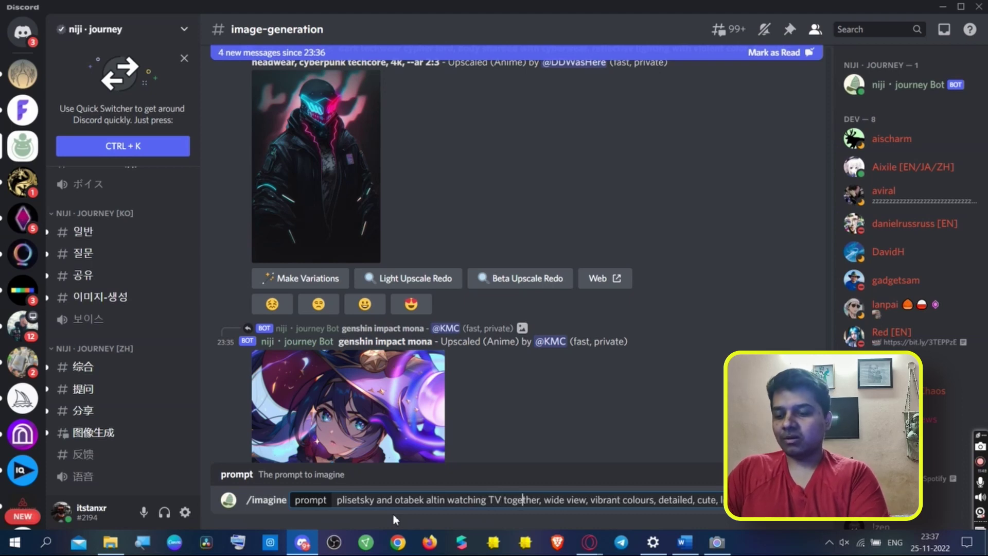
pyautogui.write('on the c')
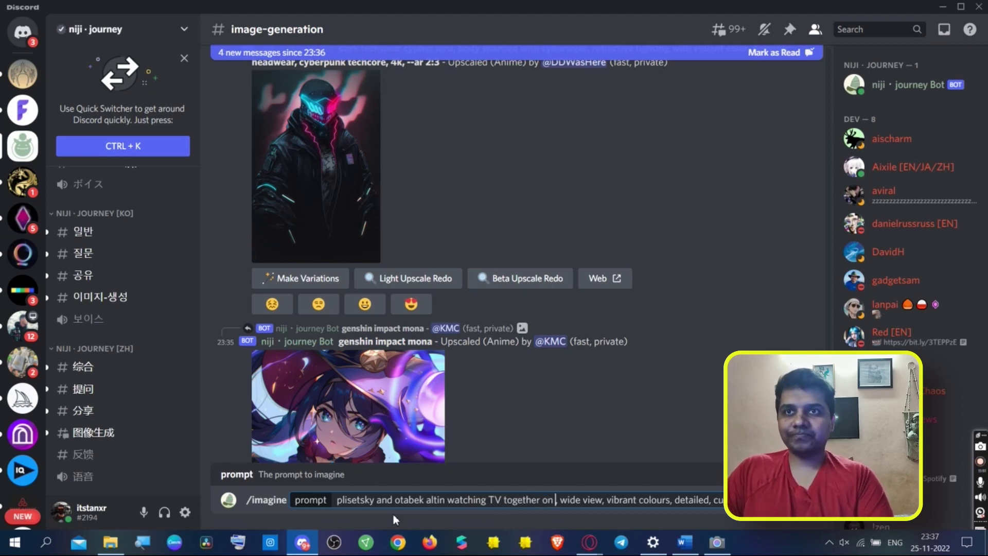
pyautogui.write('ouch')
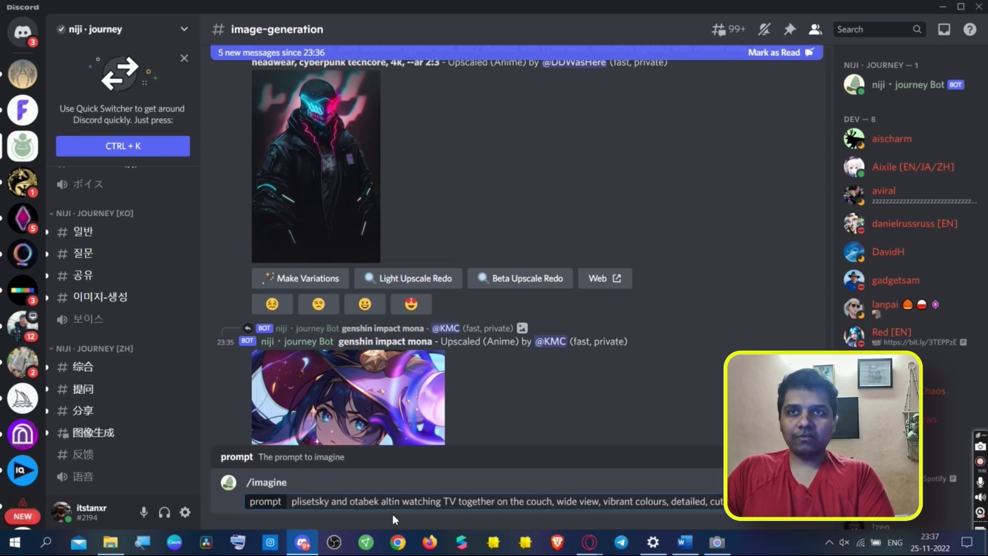
pyautogui.press('Right')
pyautogui.press('Right')
pyautogui.press('Right')
pyautogui.press('Right')
pyautogui.press('Right')
pyautogui.press('Right')
pyautogui.press('Right')
pyautogui.press('Right')
pyautogui.press('Right')
pyautogui.press('Right')
pyautogui.press('Right')
pyautogui.press('Right')
pyautogui.press('Right')
pyautogui.press('Right')
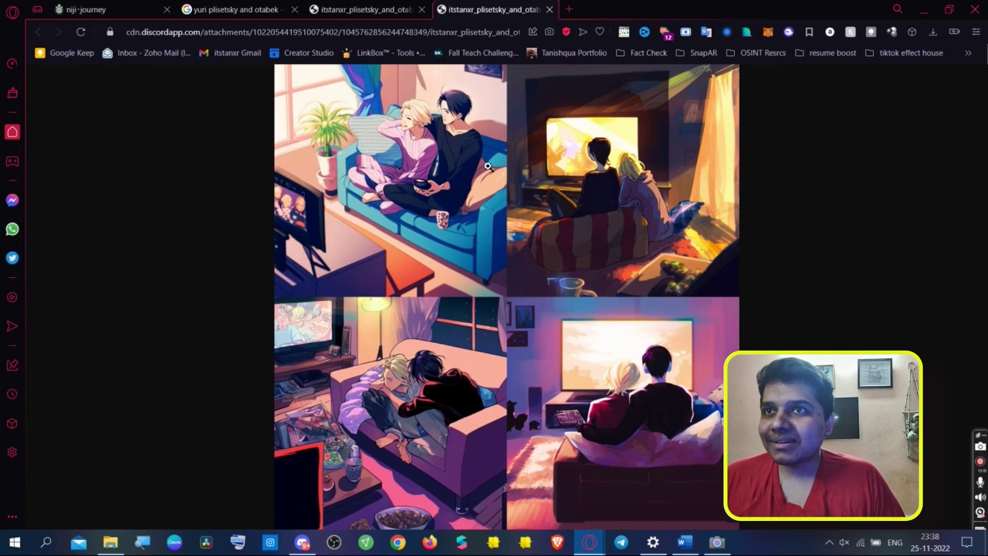
# - Inspect the four generated TV-watching images in the browser, enlarging the upper and lower pairs and returning to the fitted view
pyautogui.click(491, 170)
pyautogui.scroll(-3, 424, 214)
pyautogui.scroll(3, 423, 212)
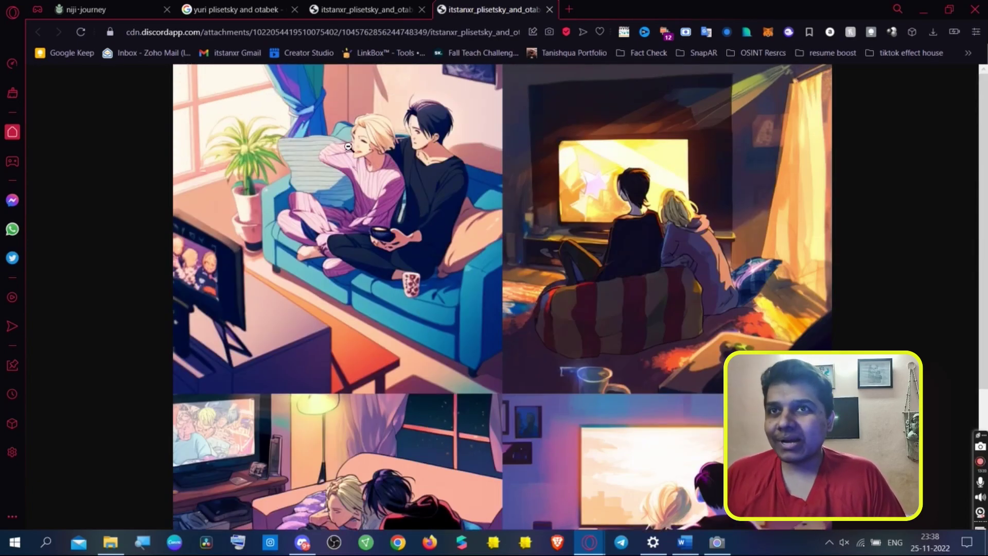
pyautogui.click(350, 148)
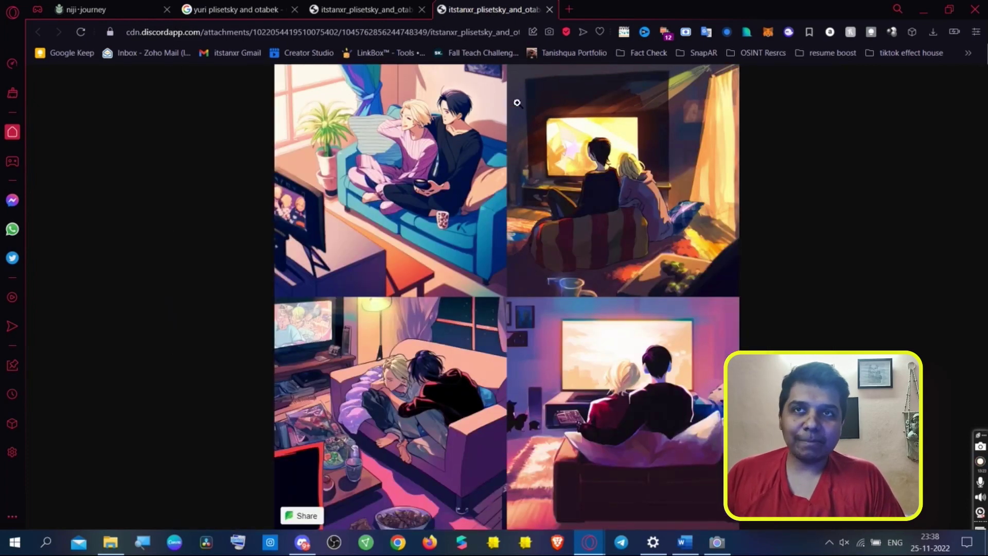
pyautogui.click(629, 358)
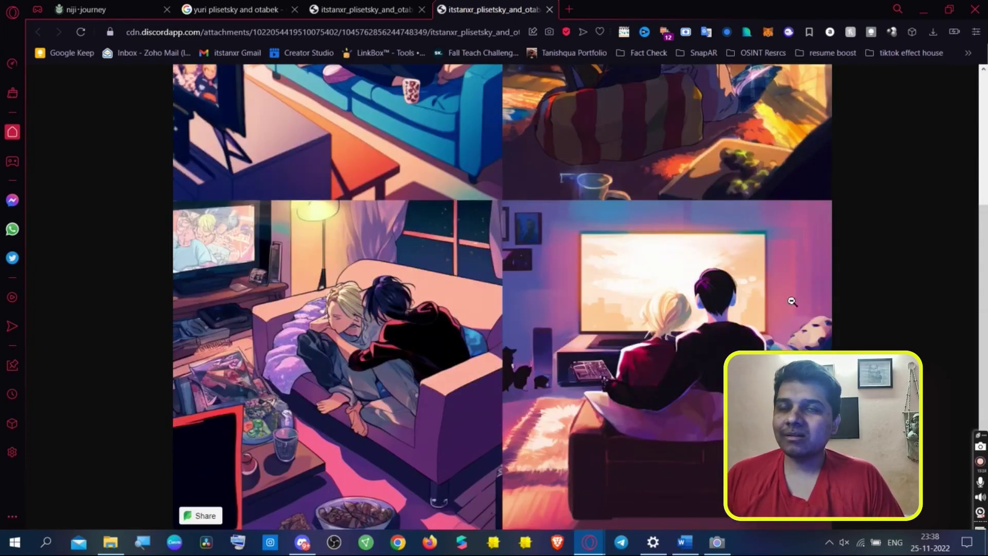
pyautogui.click(460, 232)
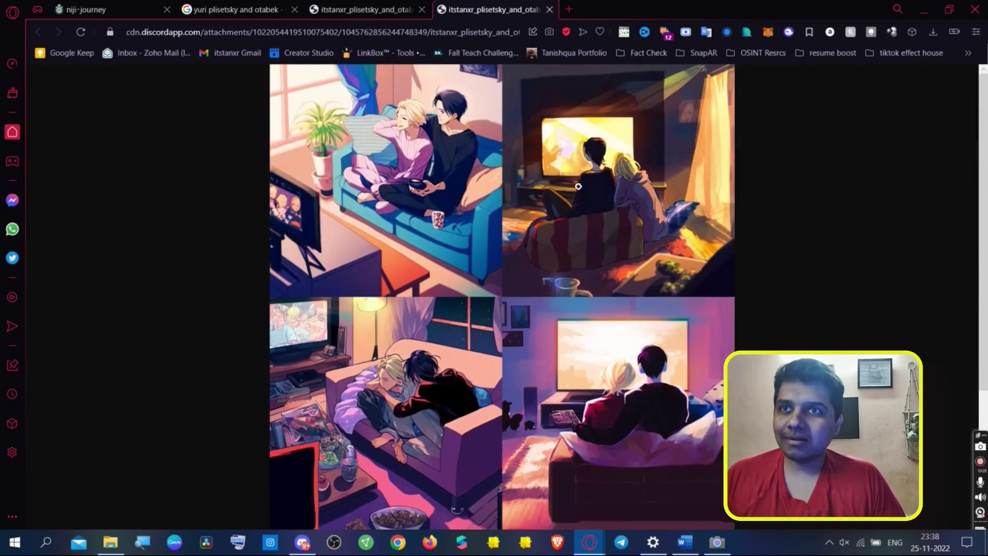
# - Switch to Discord and write "deku on a date with uraraka" as the new /imagine prompt
pyautogui.hotkey('alt', 'Tab')
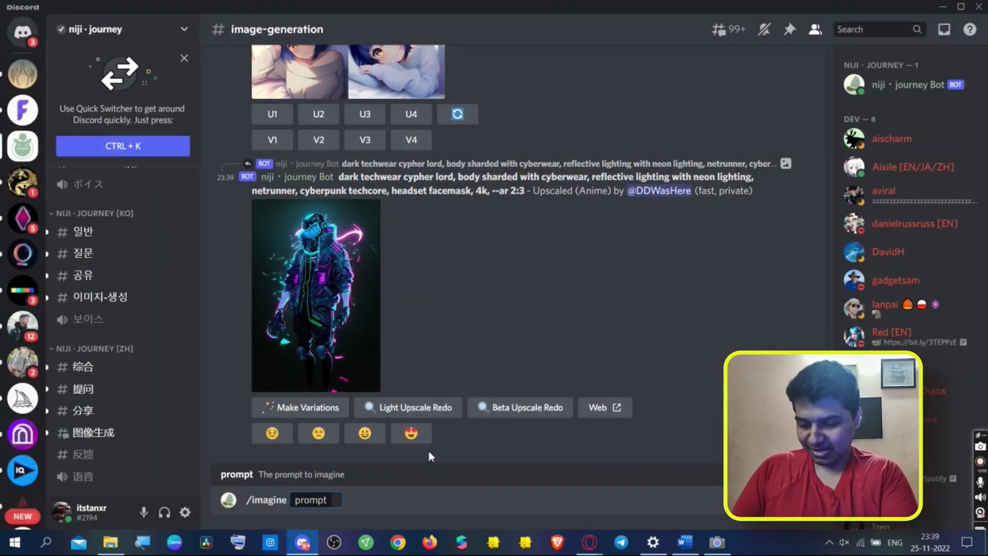
pyautogui.write('deku')
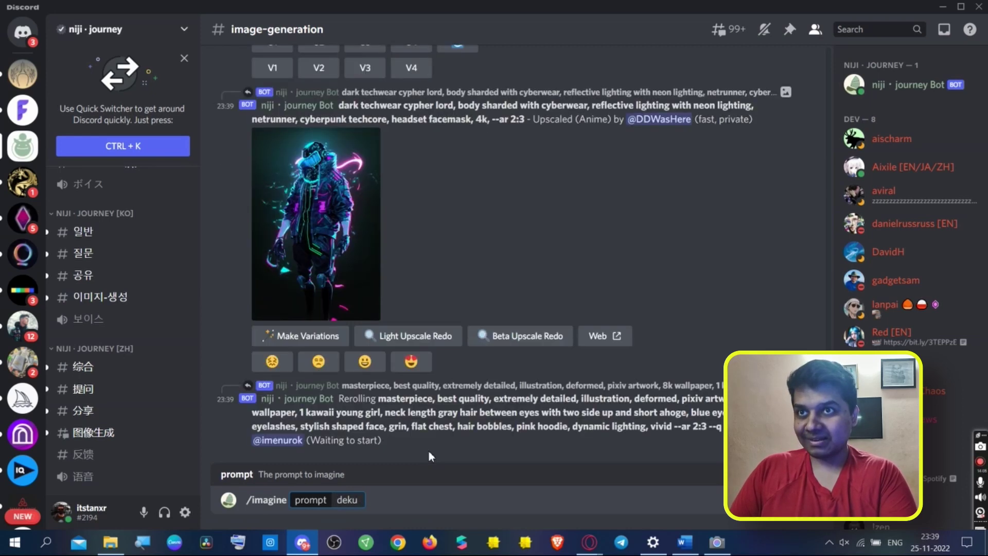
pyautogui.write(' ona')
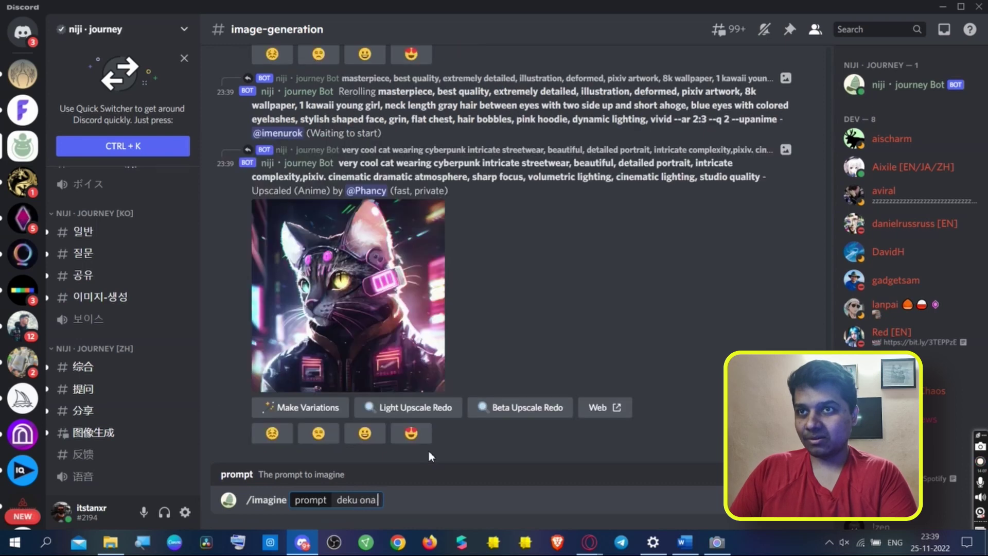
pyautogui.press('BackSpace')
pyautogui.write('a')
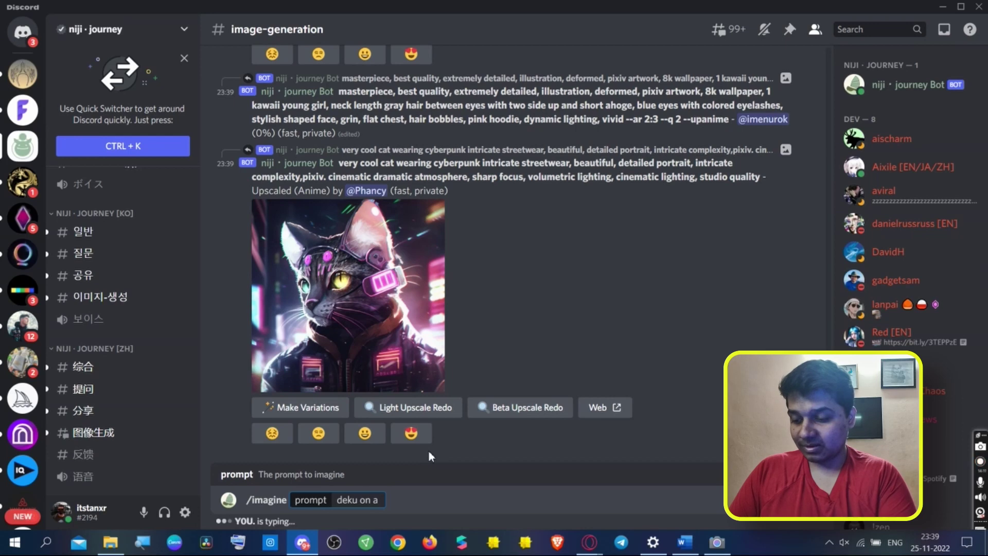
pyautogui.write(' date with u')
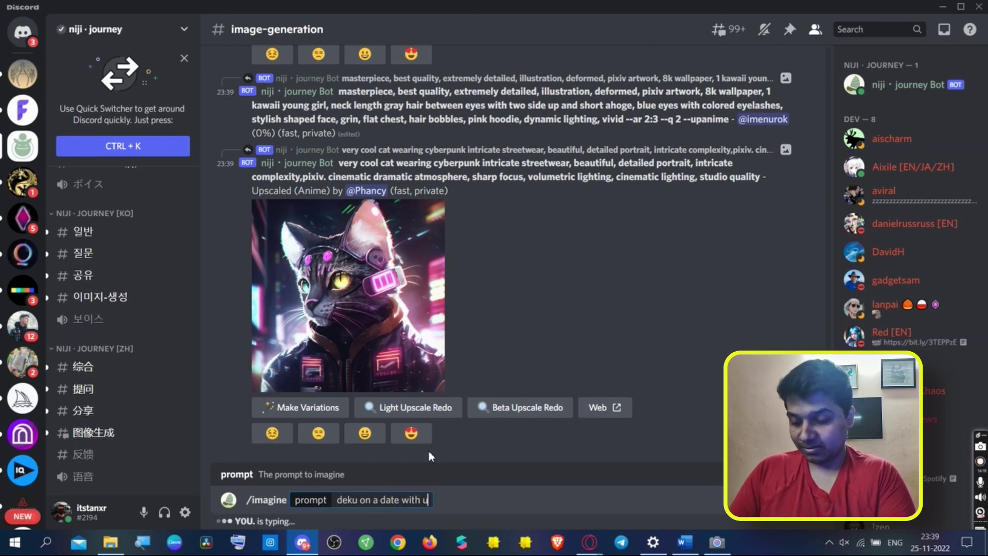
pyautogui.write('raraka')
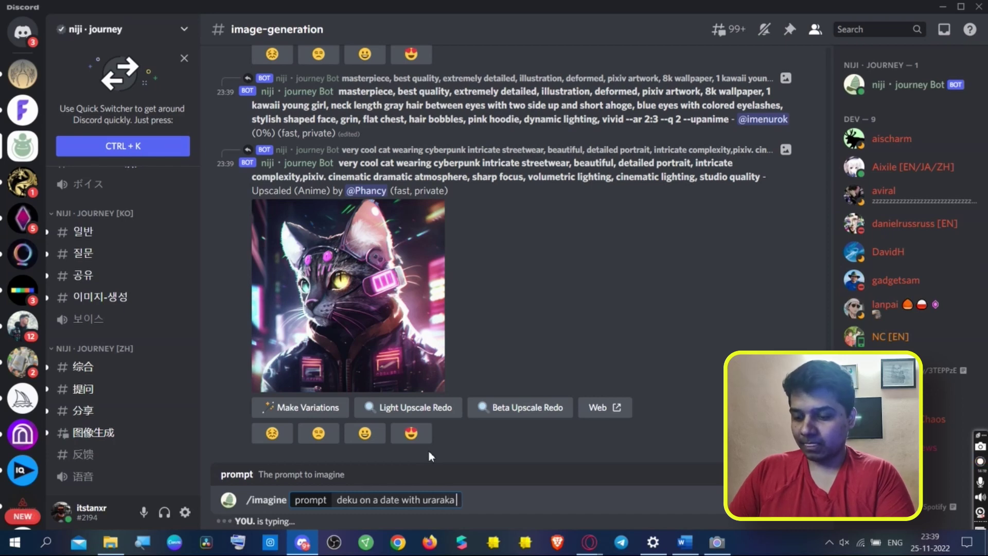
pyautogui.write(' from')
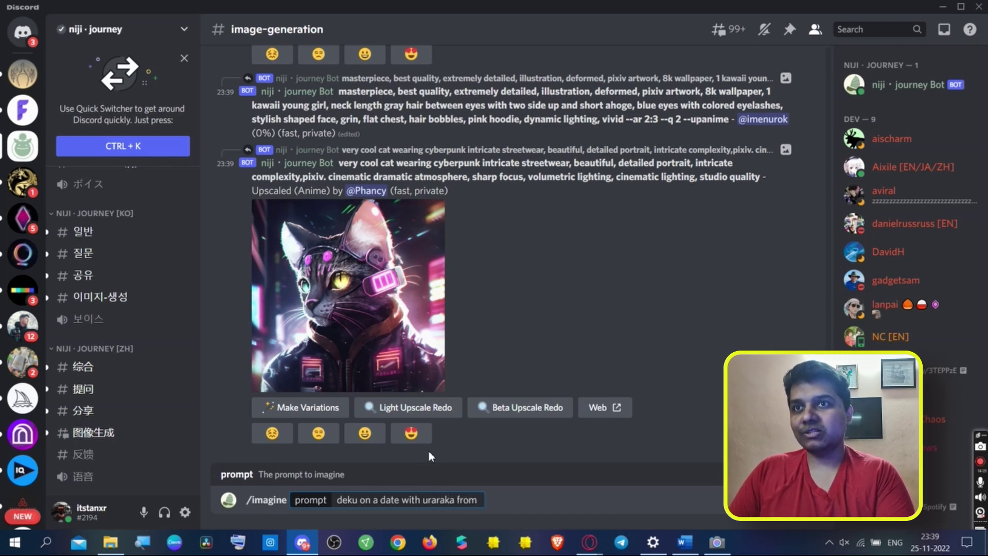
pyautogui.press('BackSpace')
pyautogui.press('BackSpace')
pyautogui.press('BackSpace')
pyautogui.press('BackSpace')
pyautogui.press('BackSpace')
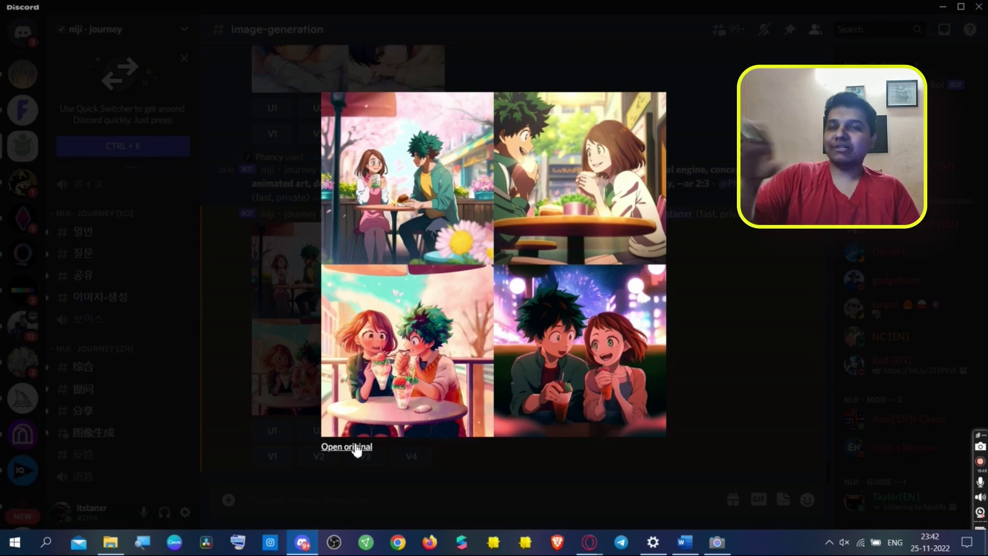
# - Open the original of the deku and uraraka date grid in the browser and inspect its four images enlarged
pyautogui.click(356, 448)
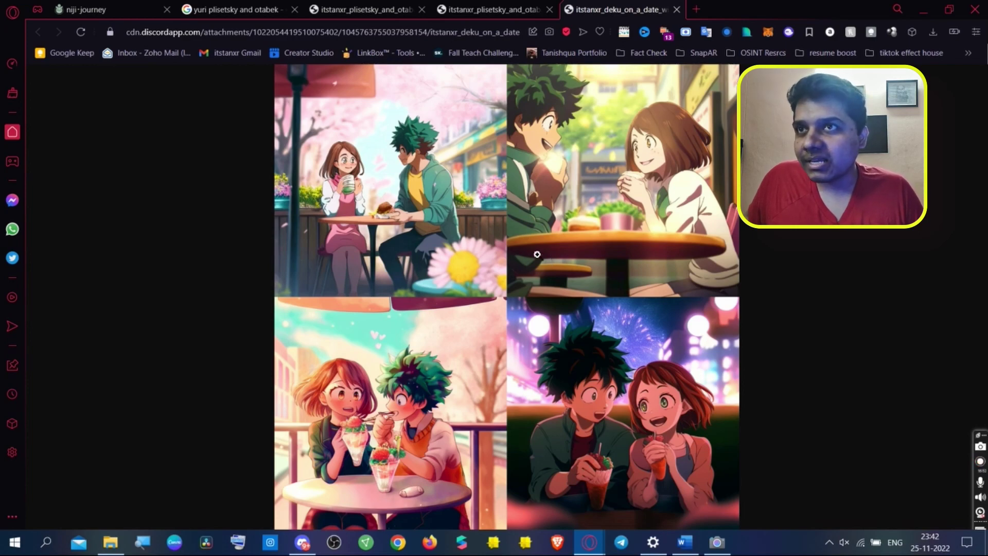
pyautogui.click(443, 387)
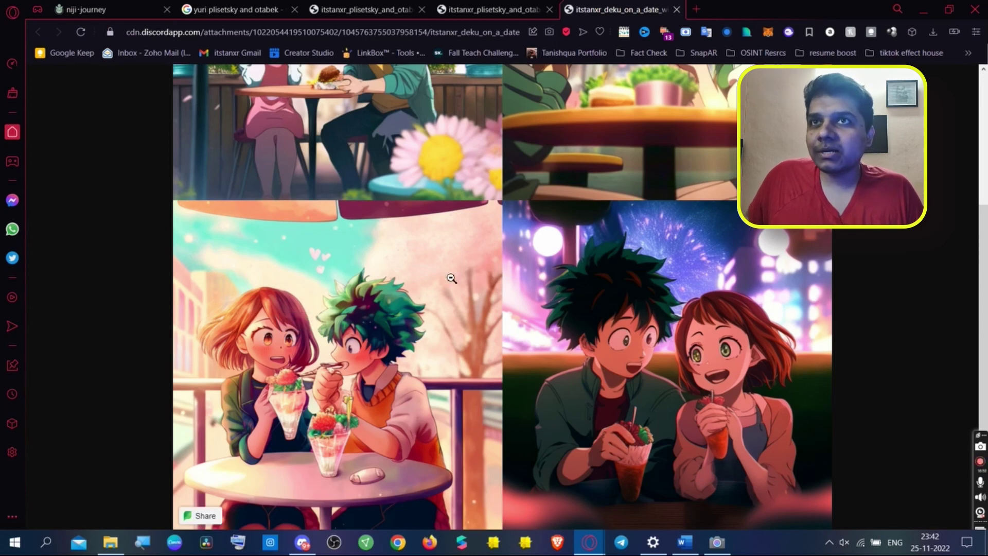
pyautogui.click(434, 283)
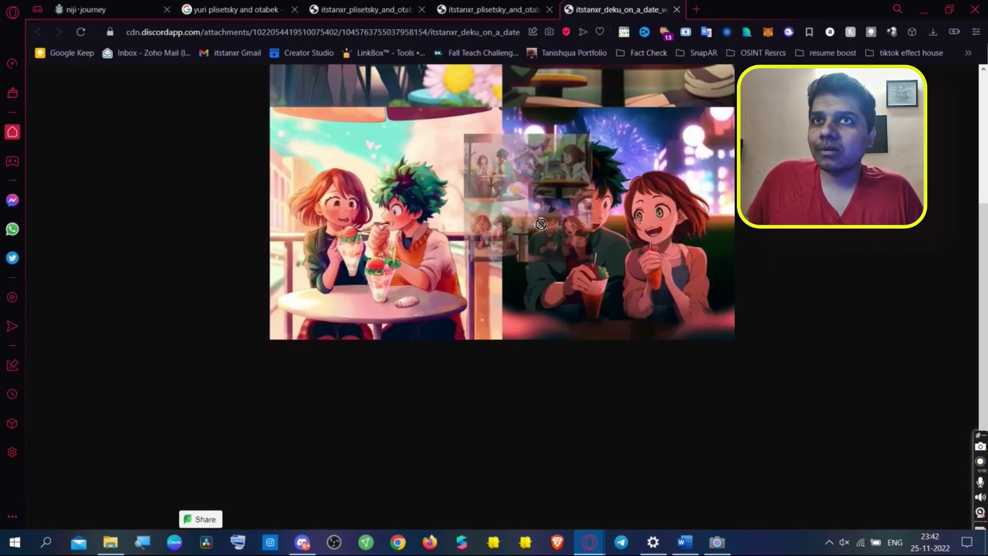
pyautogui.scroll(3, 559, 257)
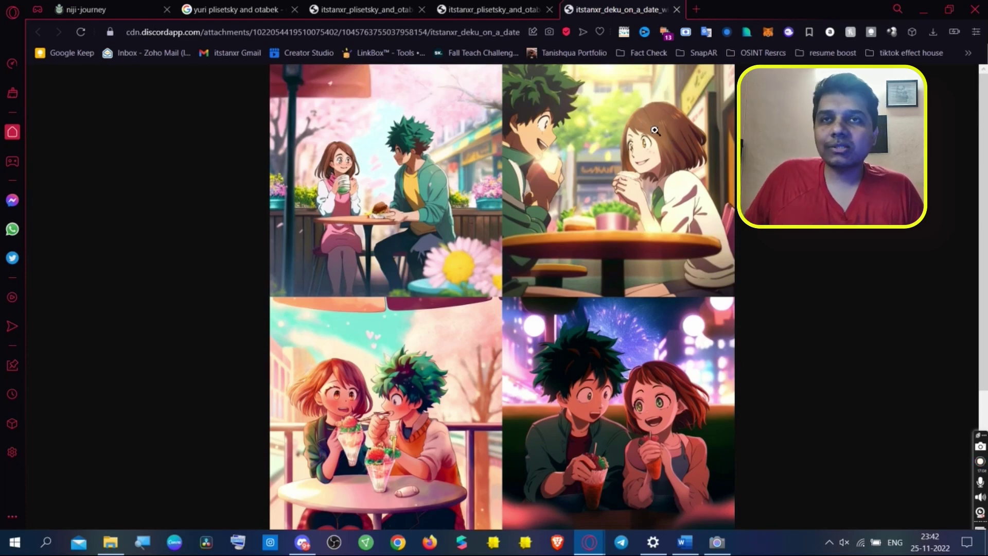
pyautogui.click(598, 121)
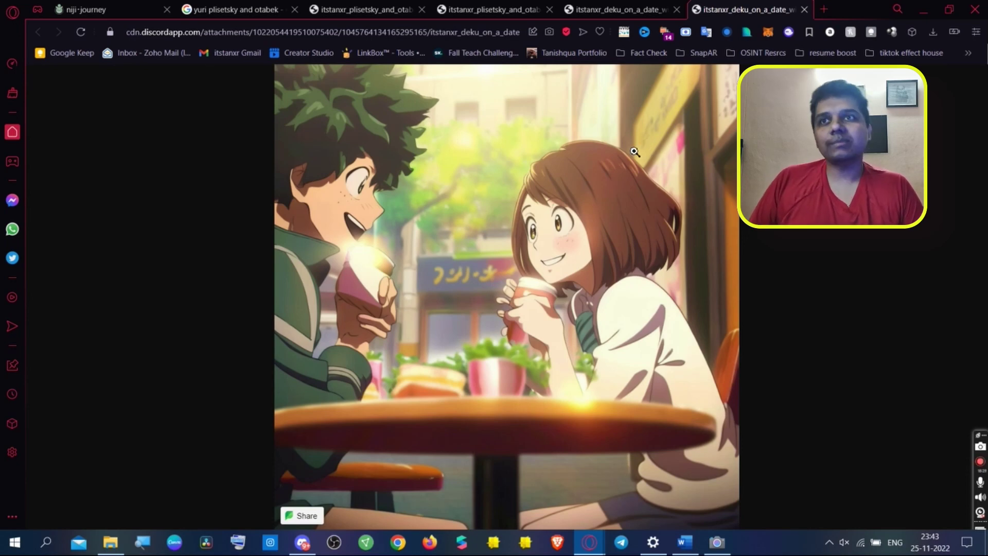
# - Switch back to Discord, close the enlarged image preview and start a new /imagine command
pyautogui.moveTo(304, 546)
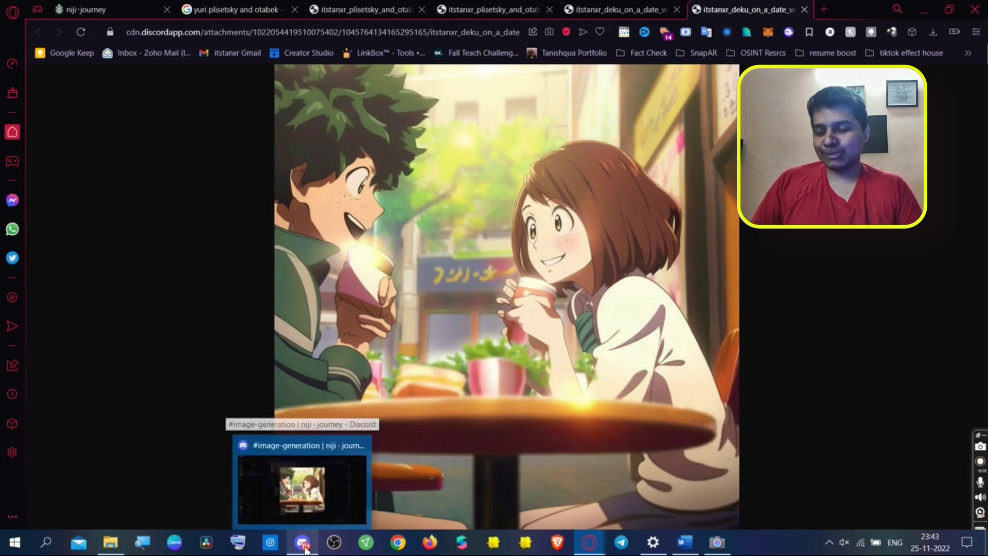
pyautogui.click(306, 549)
pyautogui.click(688, 276)
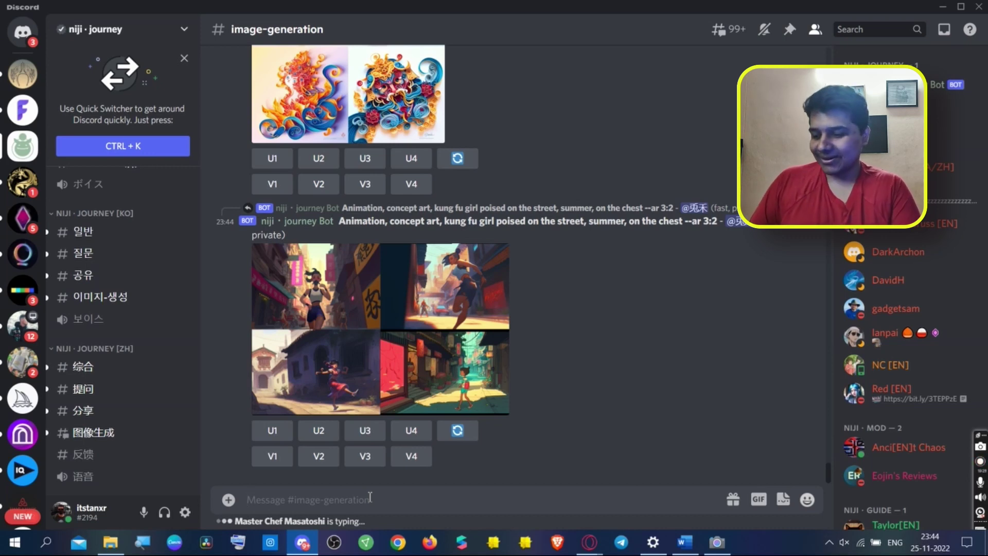
pyautogui.write('/imagine')
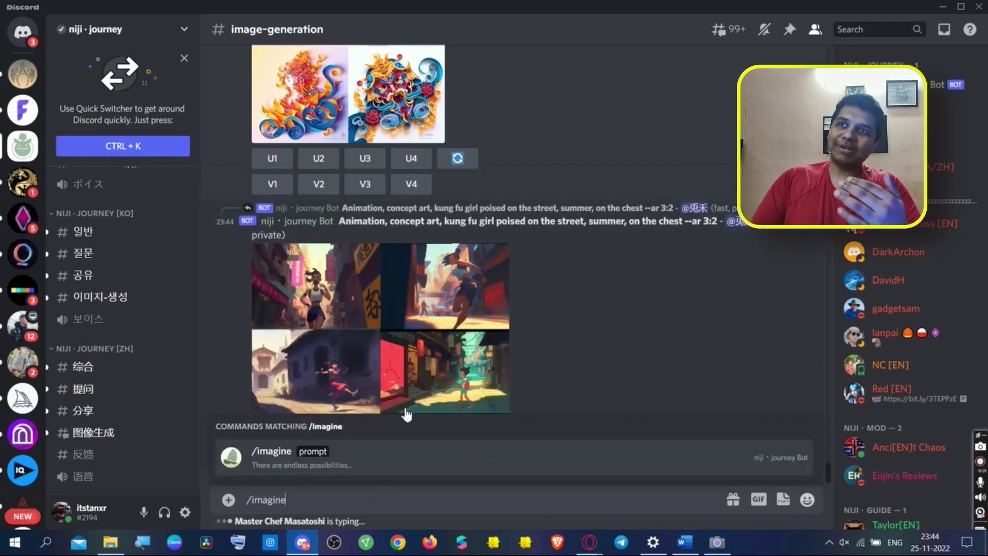
pyautogui.click(325, 452)
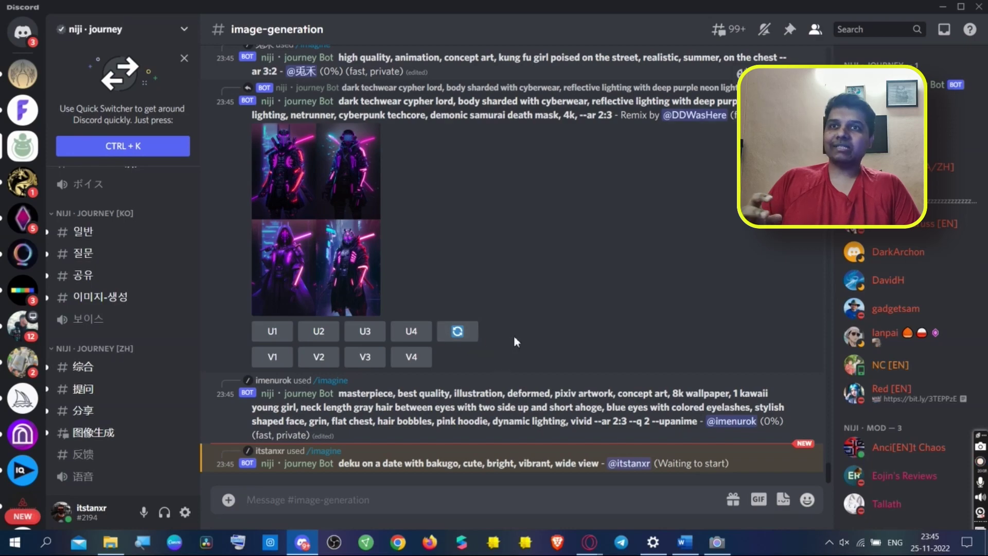
# - Look over the image-generation channel's latest results and browse the server's channel list up to the English channels
pyautogui.scroll(3, 539, 378)
pyautogui.scroll(-3, 539, 379)
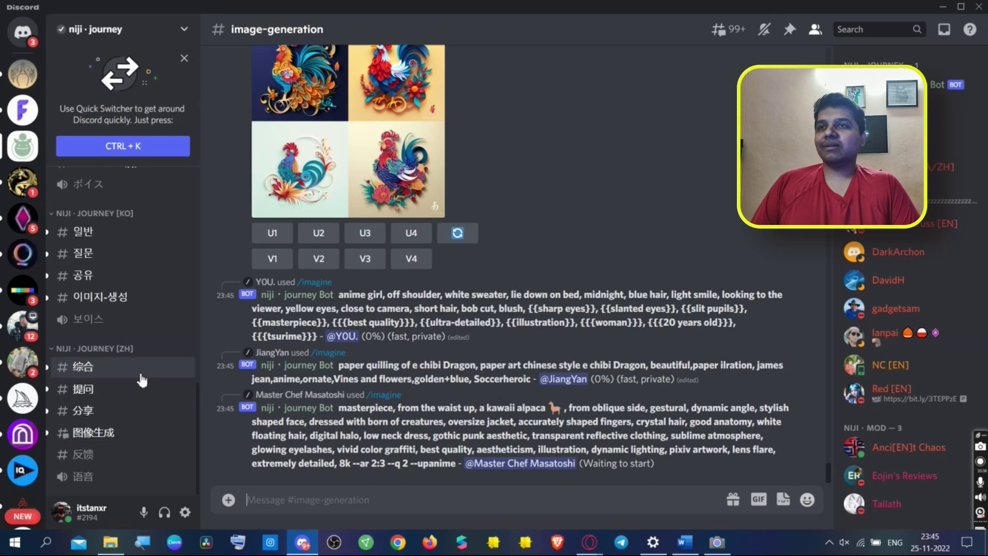
pyautogui.scroll(10, 141, 380)
pyautogui.scroll(-2, 138, 370)
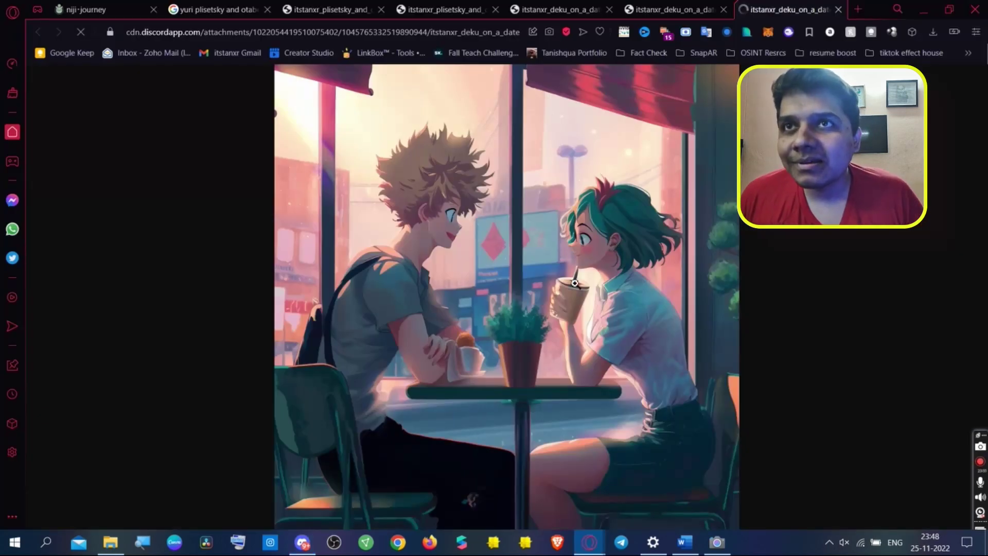
# - Zoom in on the opened image of deku and bakugo's café date and zoom back out to inspect it
pyautogui.click(577, 278)
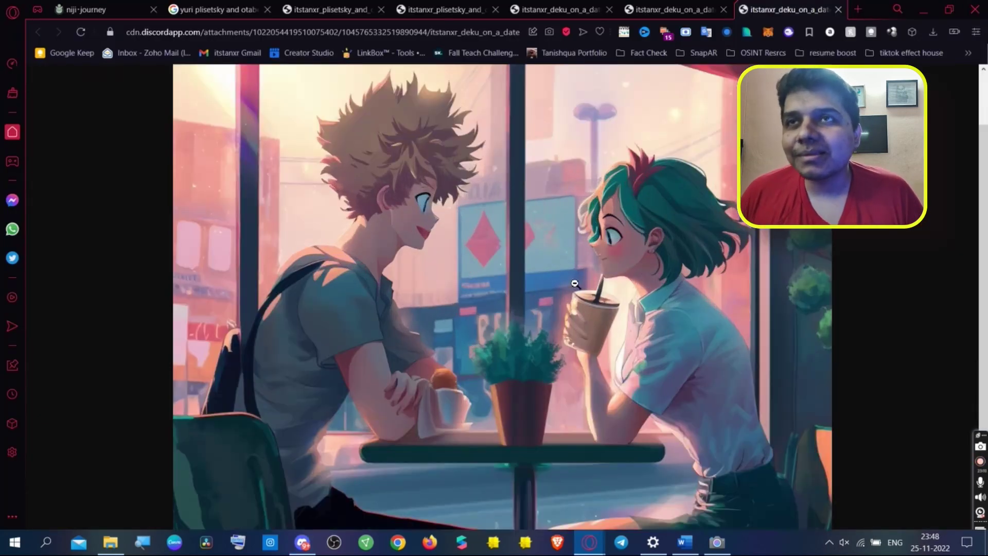
pyautogui.click(560, 218)
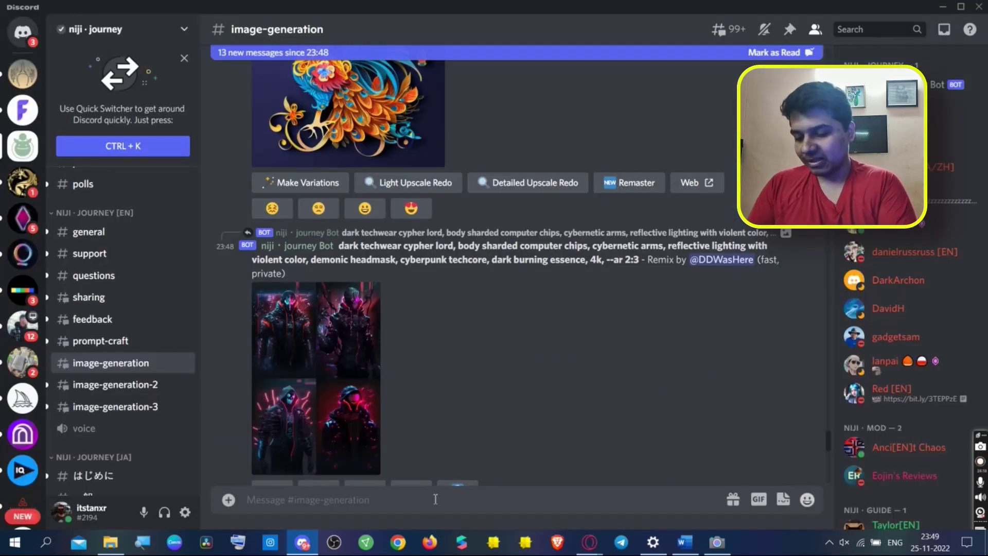
# - Start a new /imagine prompt in the image-generation channel
pyautogui.write('/imagine prompt')
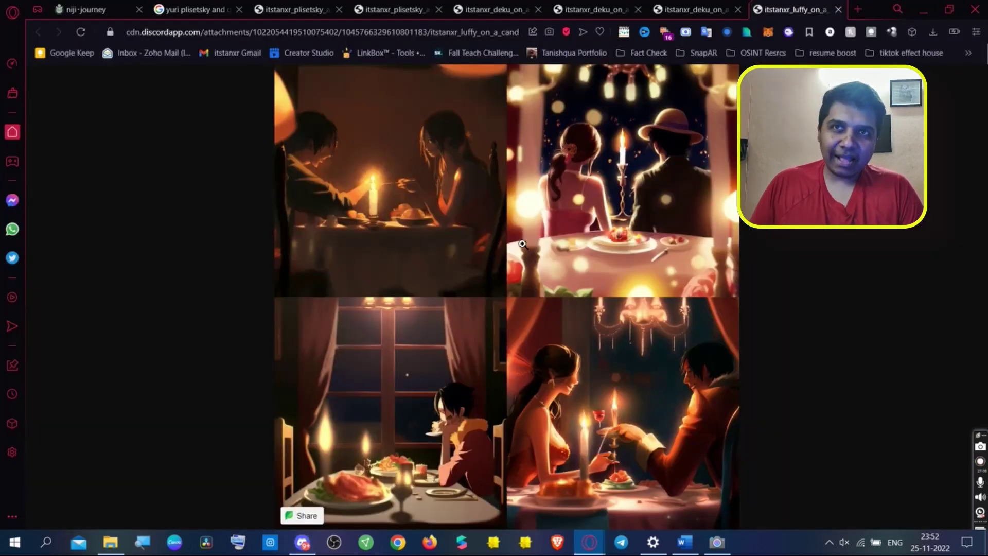
# - Enlarge the opened image grid of luffy's candlelit dinner and inspect its four pictures from the upper pair to the lower pair
pyautogui.click(522, 243)
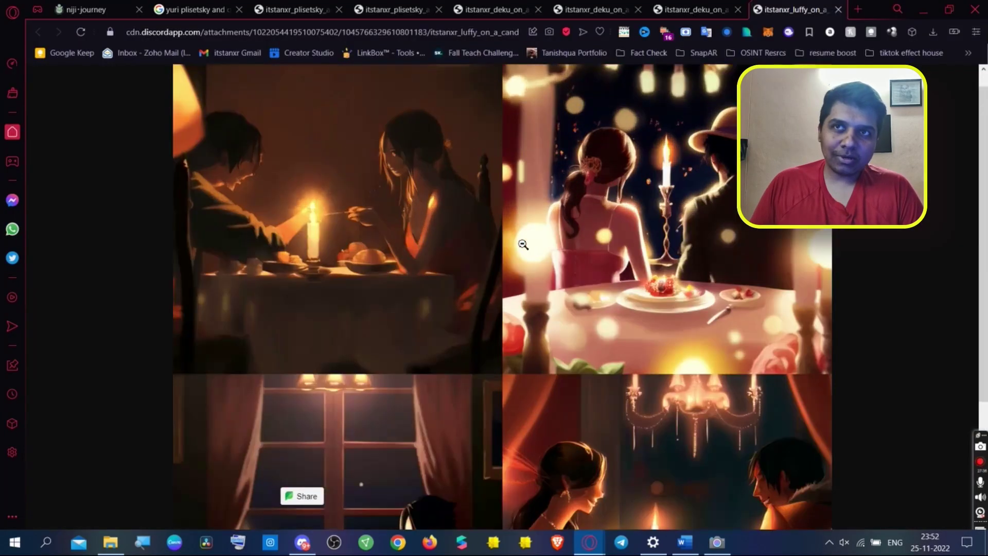
pyautogui.scroll(-3, 736, 425)
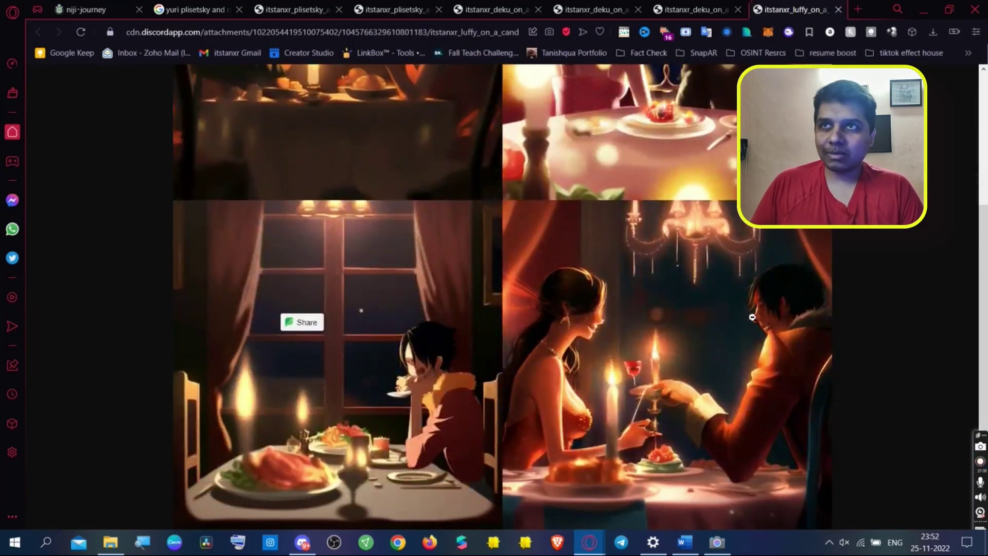
pyautogui.scroll(2, 690, 388)
pyautogui.scroll(2, 684, 391)
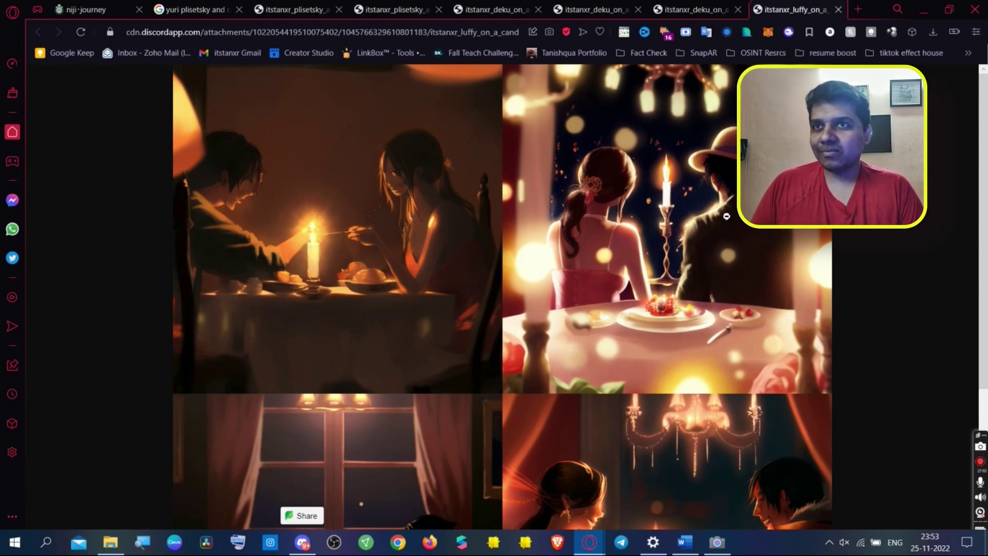
pyautogui.scroll(-3, 701, 240)
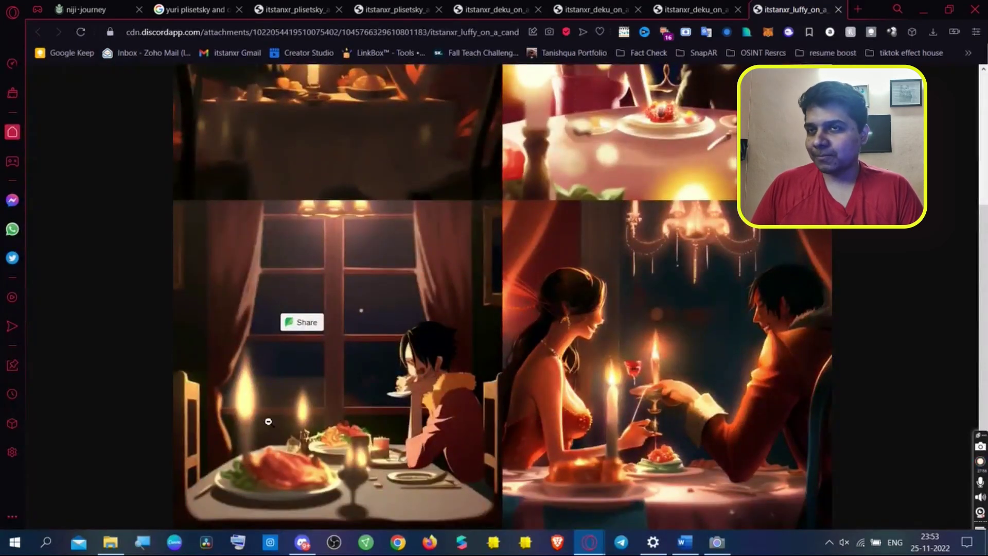
pyautogui.click(412, 374)
pyautogui.click(476, 330)
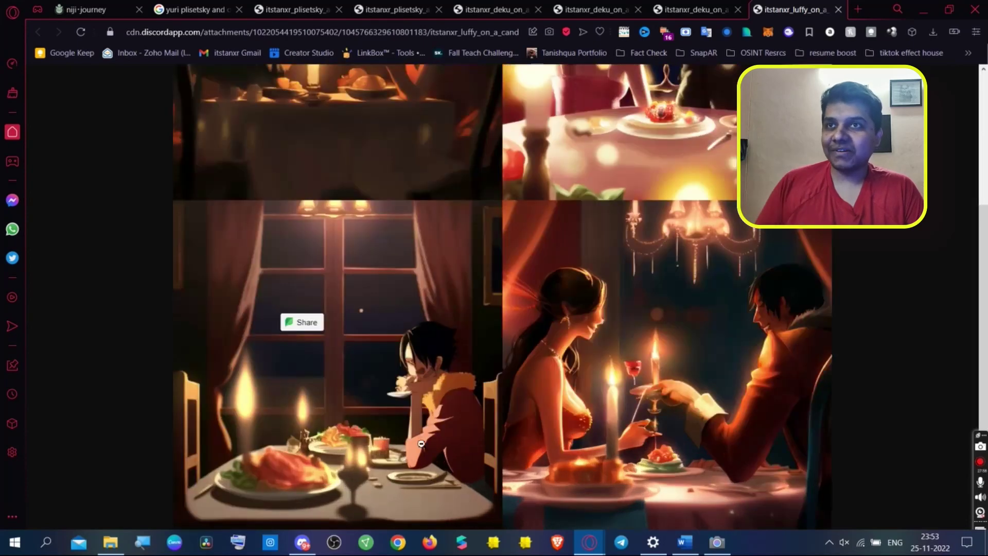